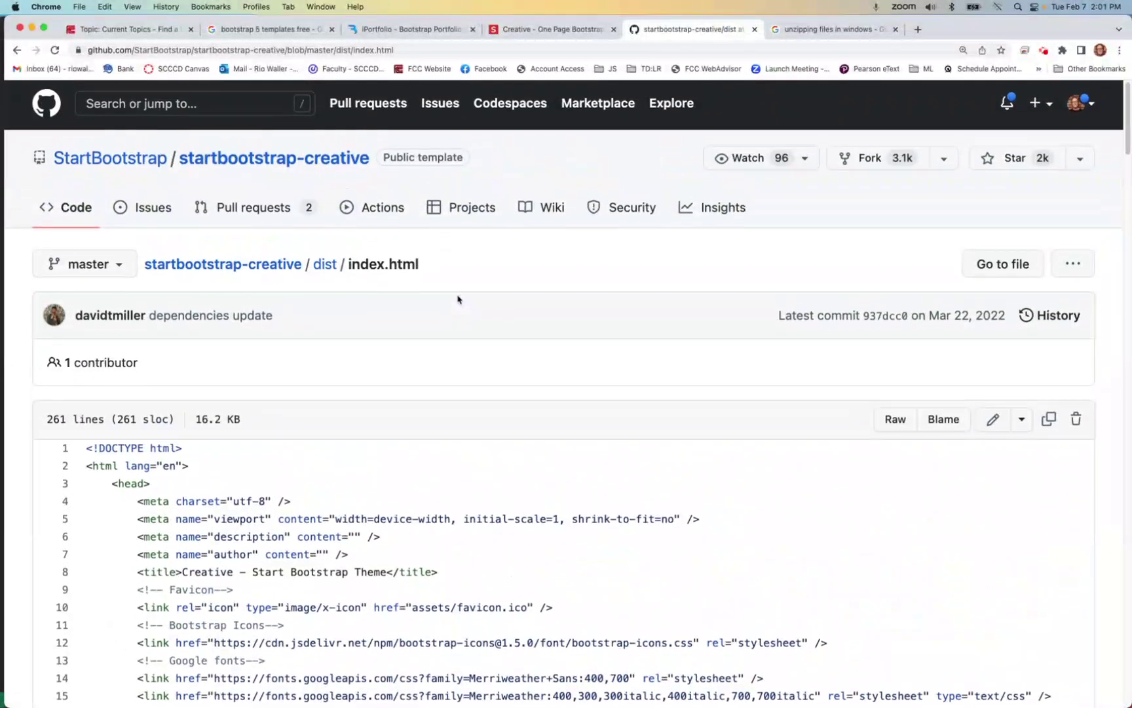
# - Return to the startbootstrap-creative dist folder listing, then switch to the iPortfolio BootstrapMade tab
pyautogui.scroll(-3, 457, 299)
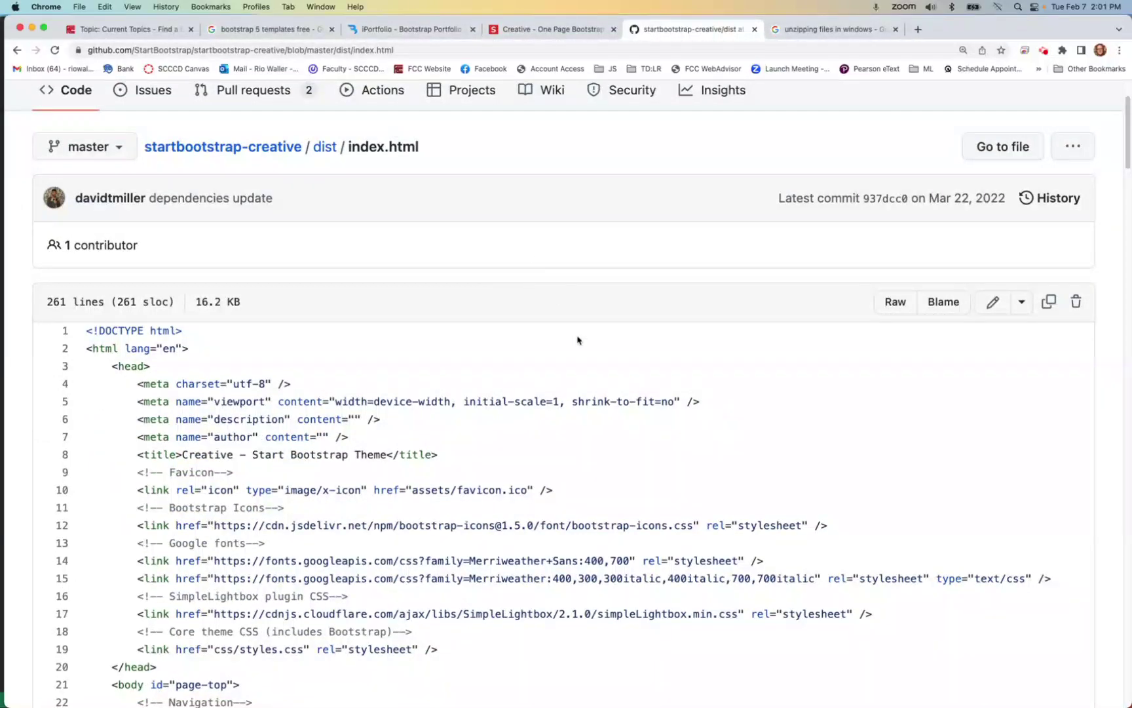
pyautogui.scroll(3, 547, 276)
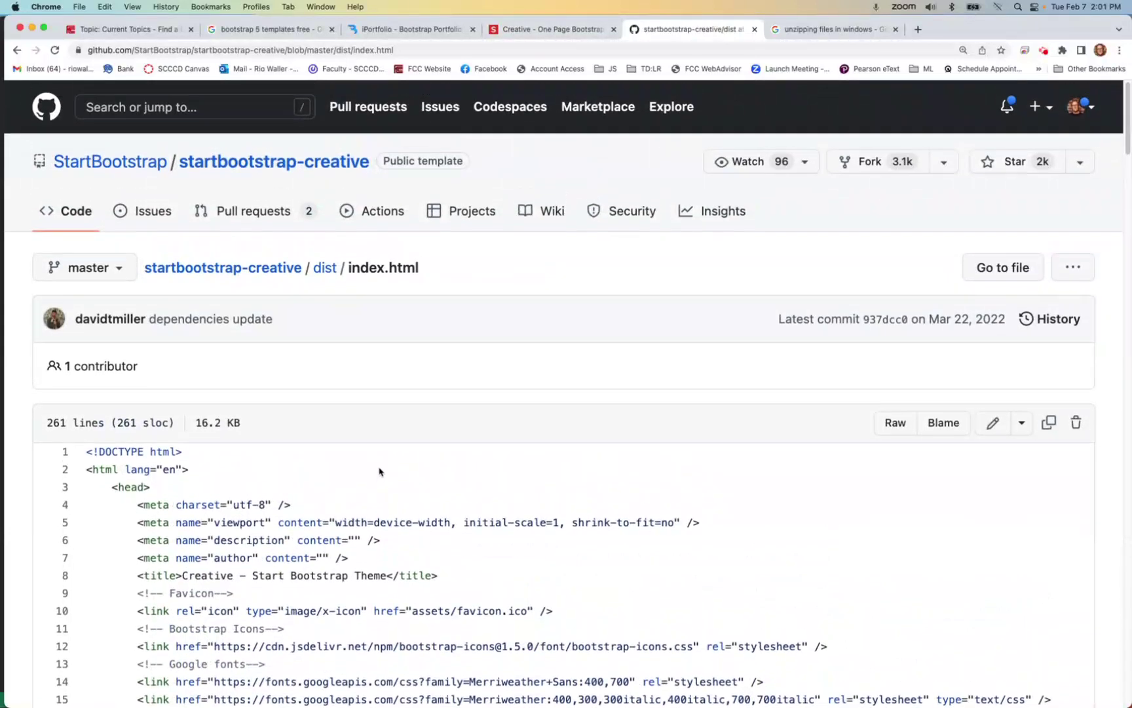
pyautogui.click(324, 265)
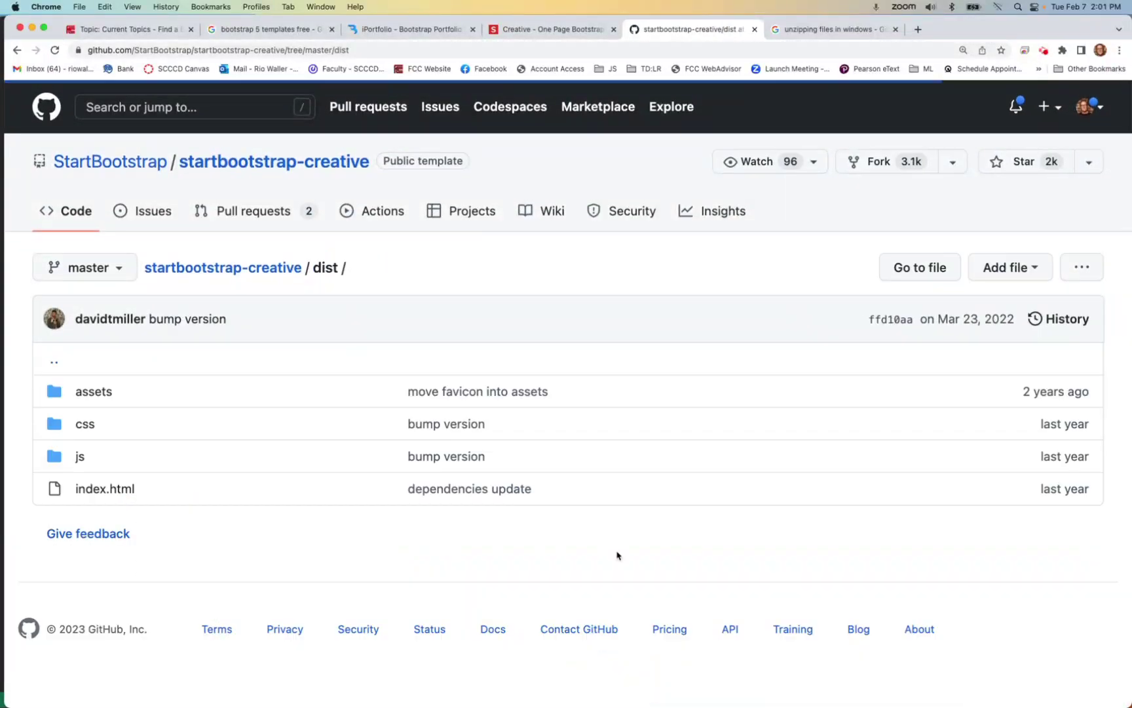
pyautogui.click(415, 29)
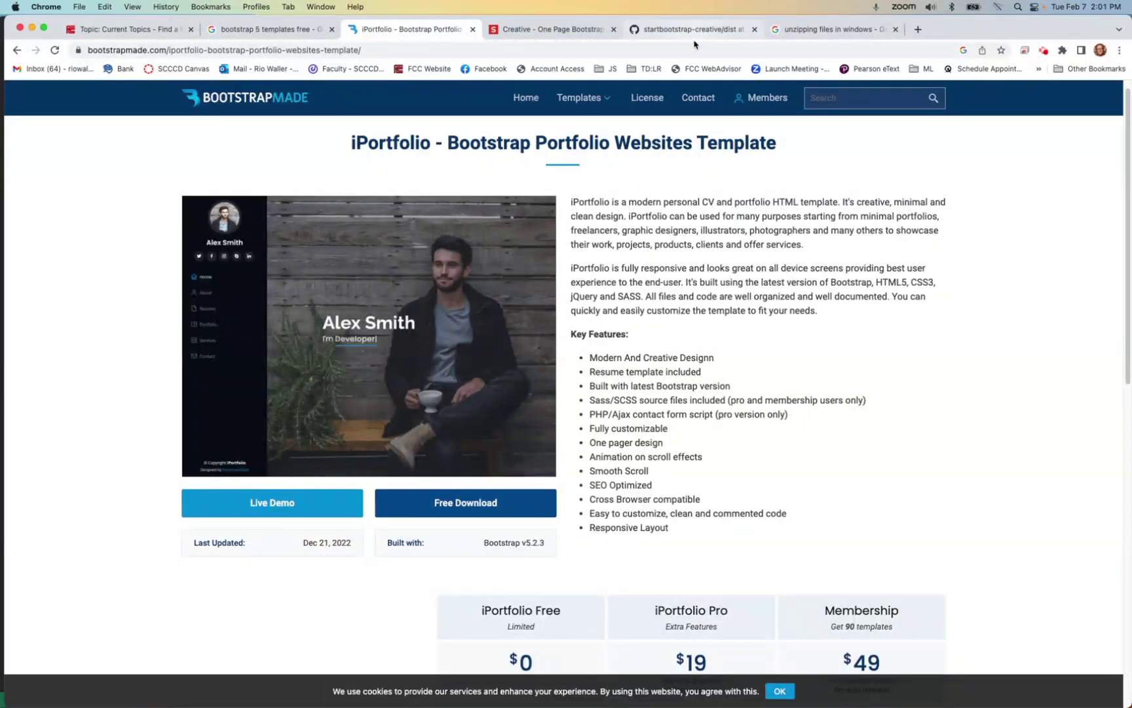
# - Select the Creative theme title, then open the iPortfolio live demo in a new tab
pyautogui.click(536, 31)
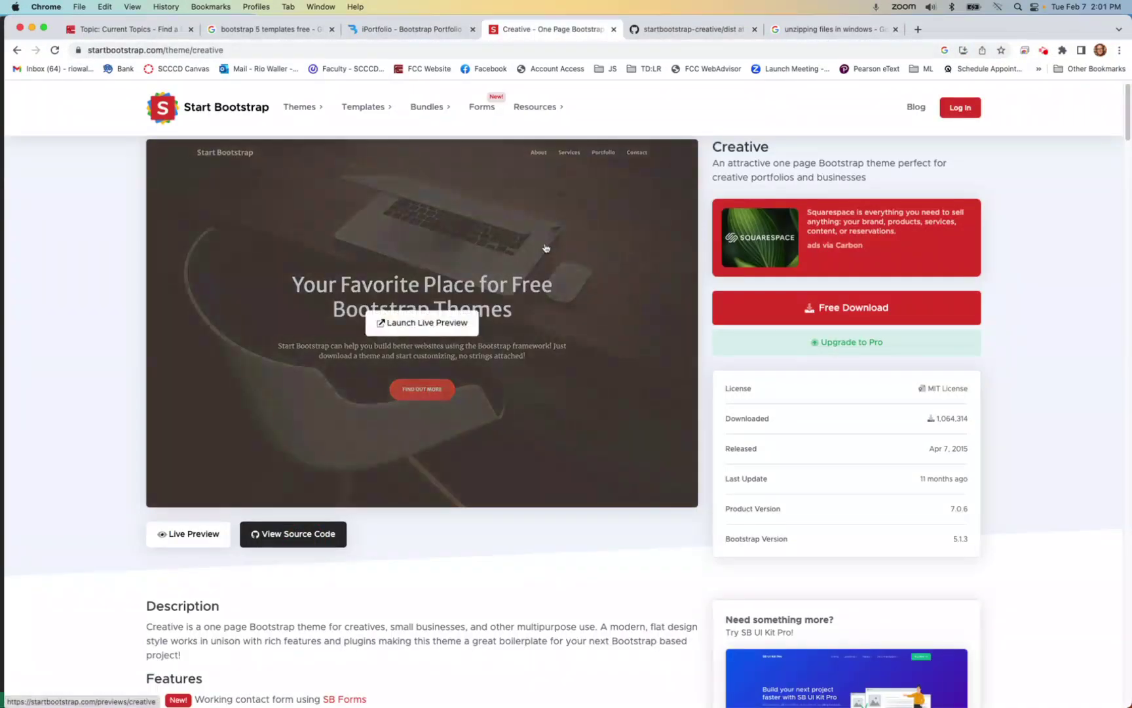
pyautogui.moveTo(474, 349)
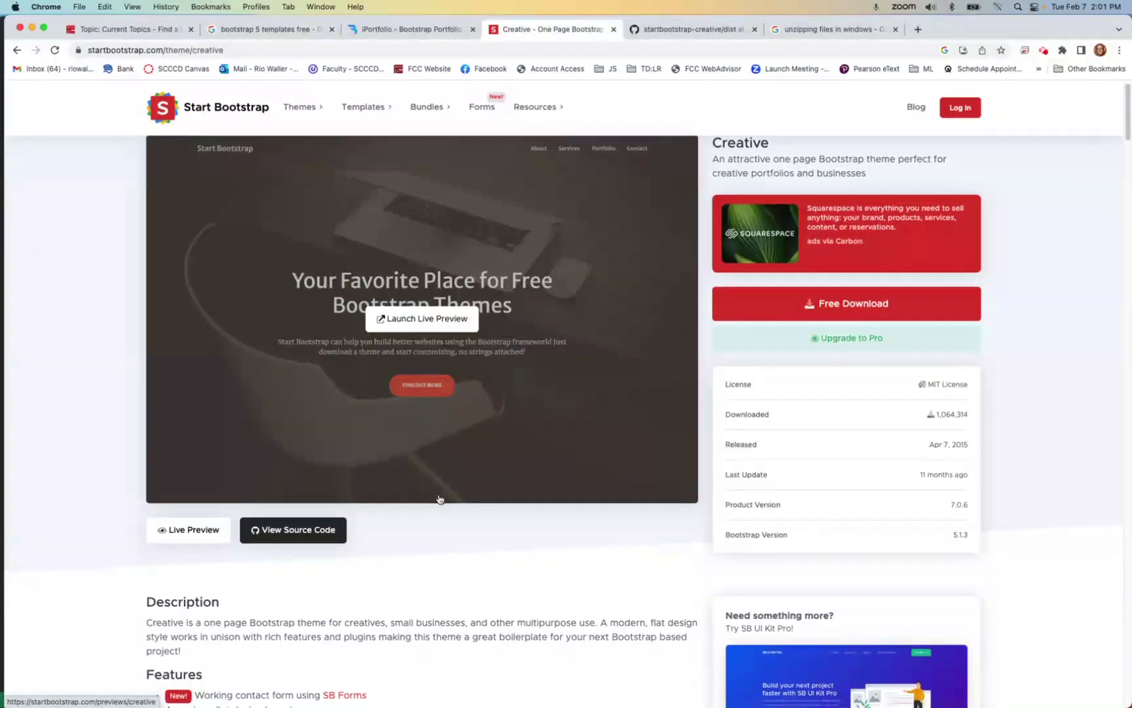
pyautogui.scroll(-3, 424, 480)
pyautogui.scroll(4, 439, 498)
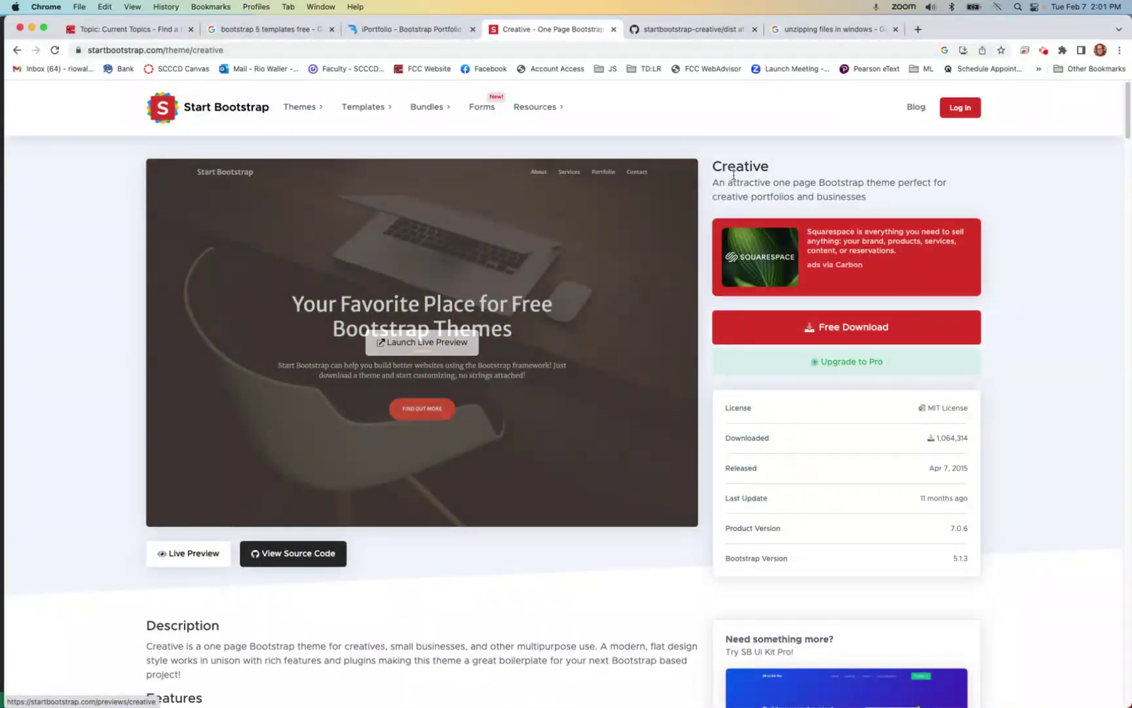
pyautogui.moveTo(768, 166); pyautogui.dragTo(688, 152)
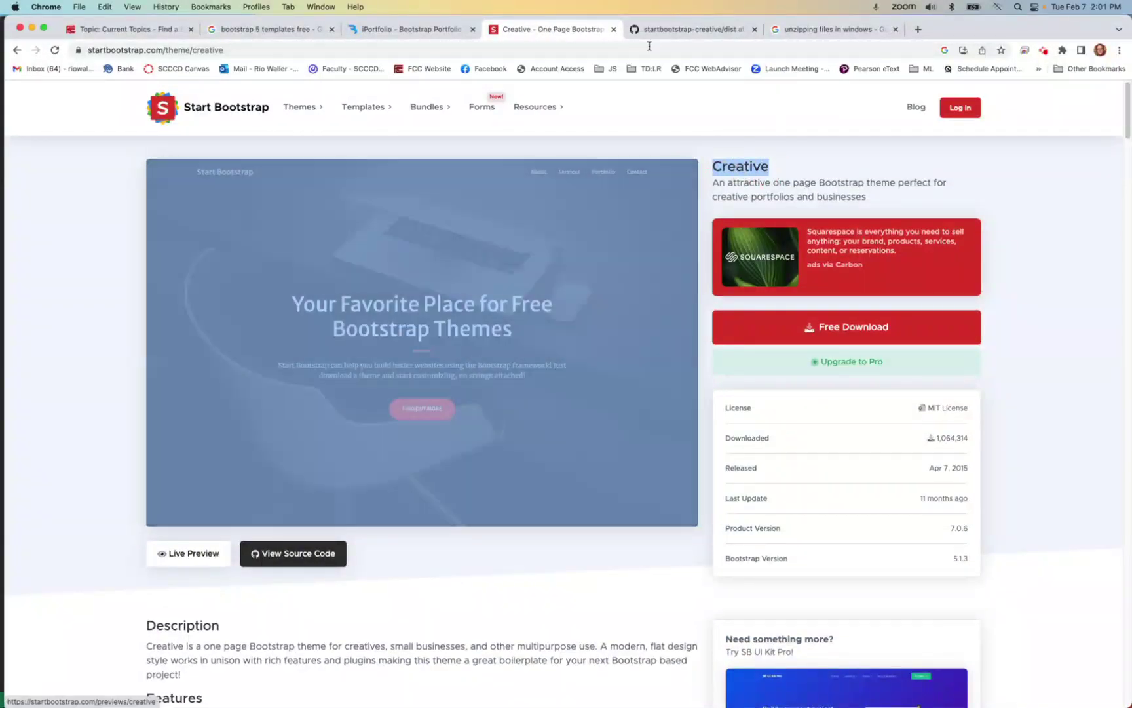
pyautogui.click(405, 32)
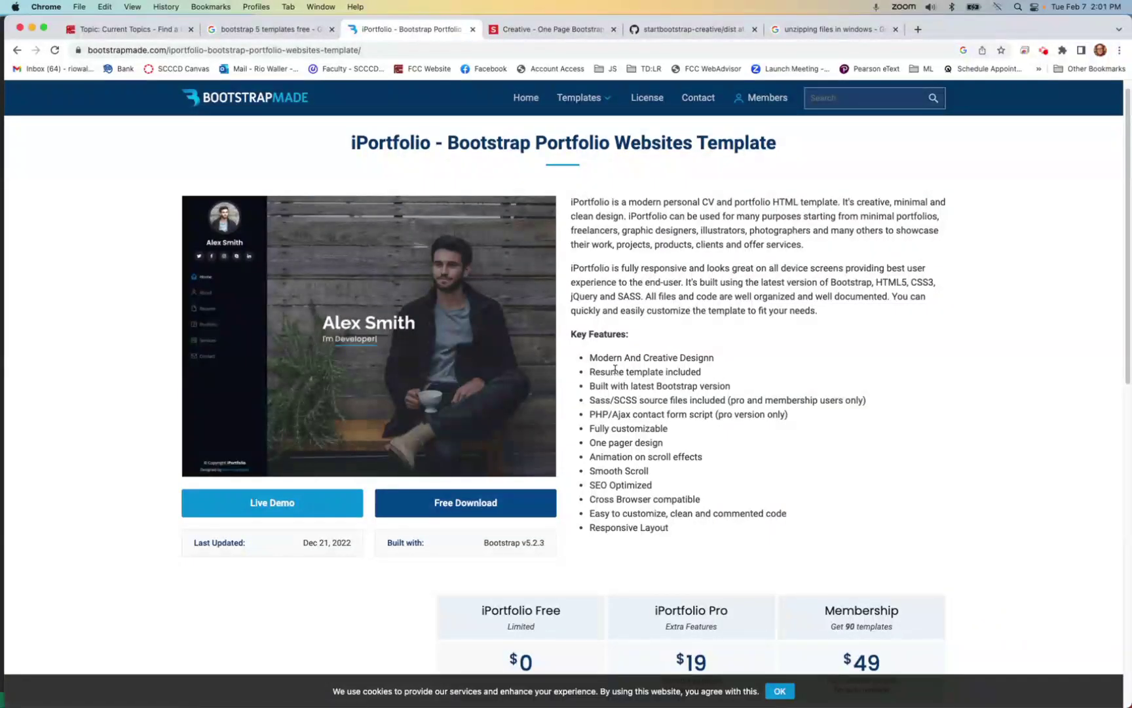
pyautogui.click(240, 502)
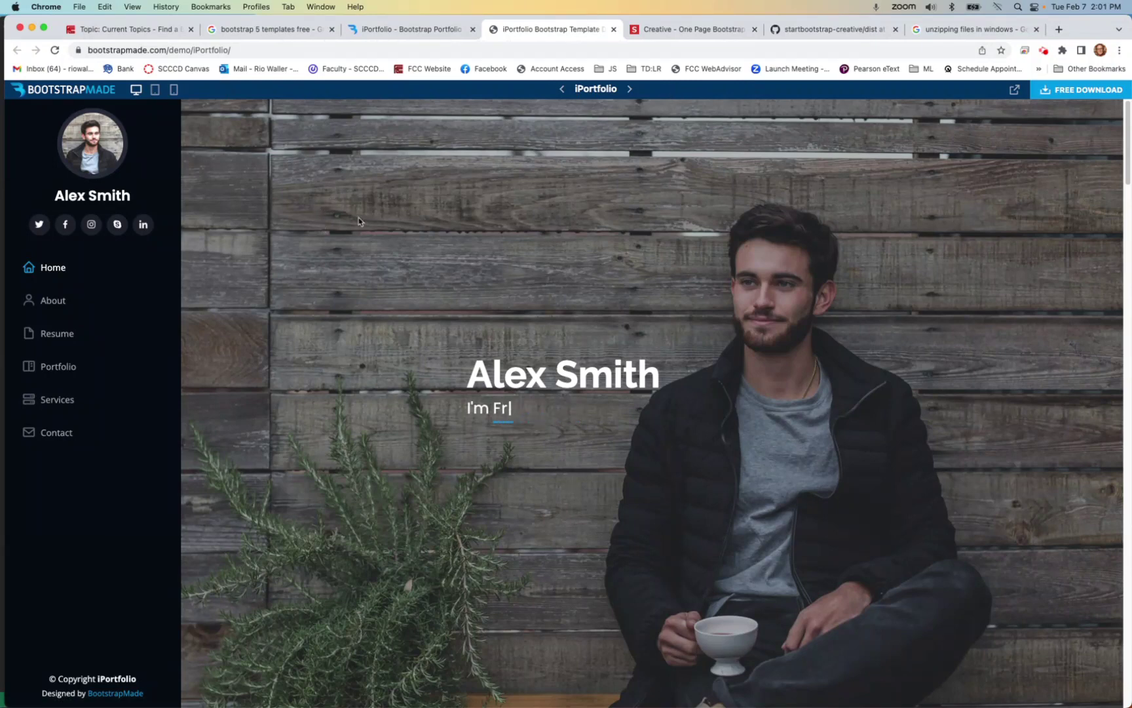
# - Download the free iPortfolio.zip from the BootstrapMade pricing table
pyautogui.click(1089, 94)
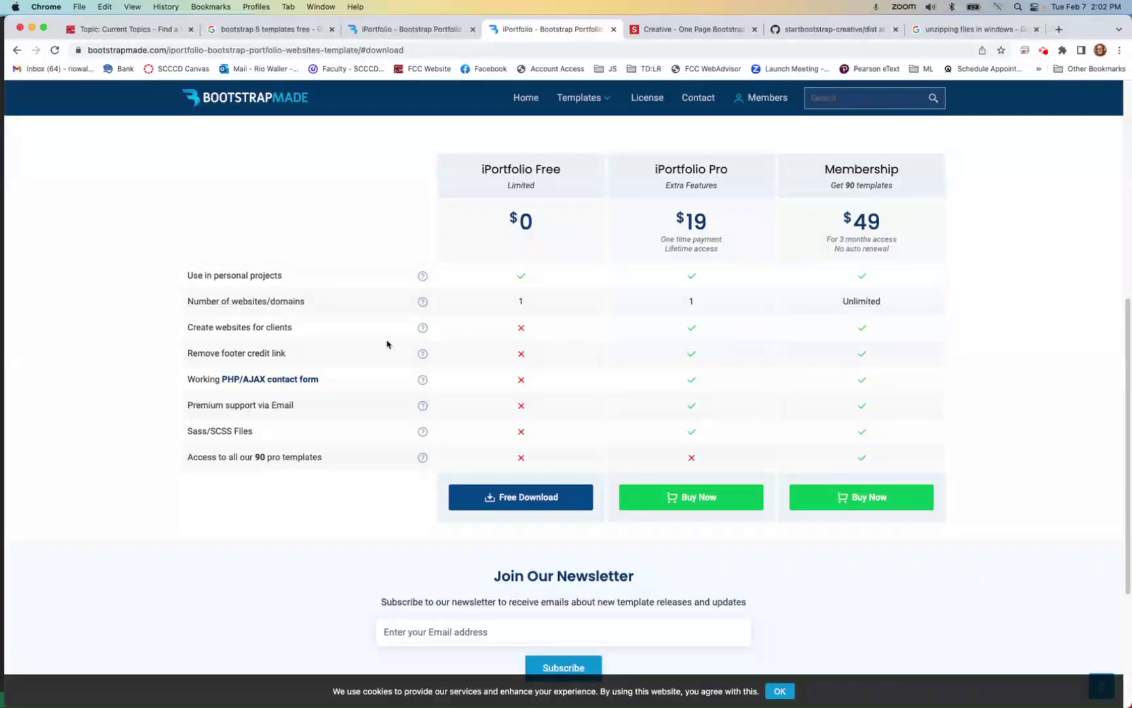
pyautogui.moveTo(305, 362); pyautogui.dragTo(194, 357)
pyautogui.click(108, 358)
pyautogui.click(520, 498)
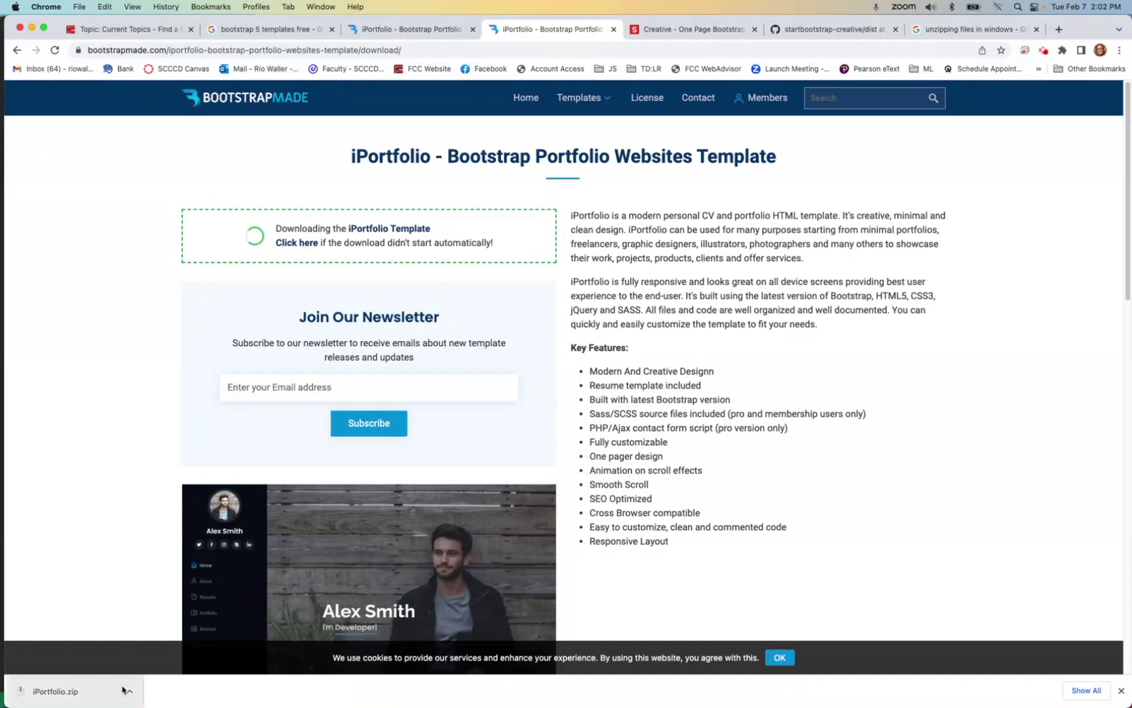
# - Check iPortfolio.zip in the downloads list, then return to the GitHub dist folder
pyautogui.click(1086, 691)
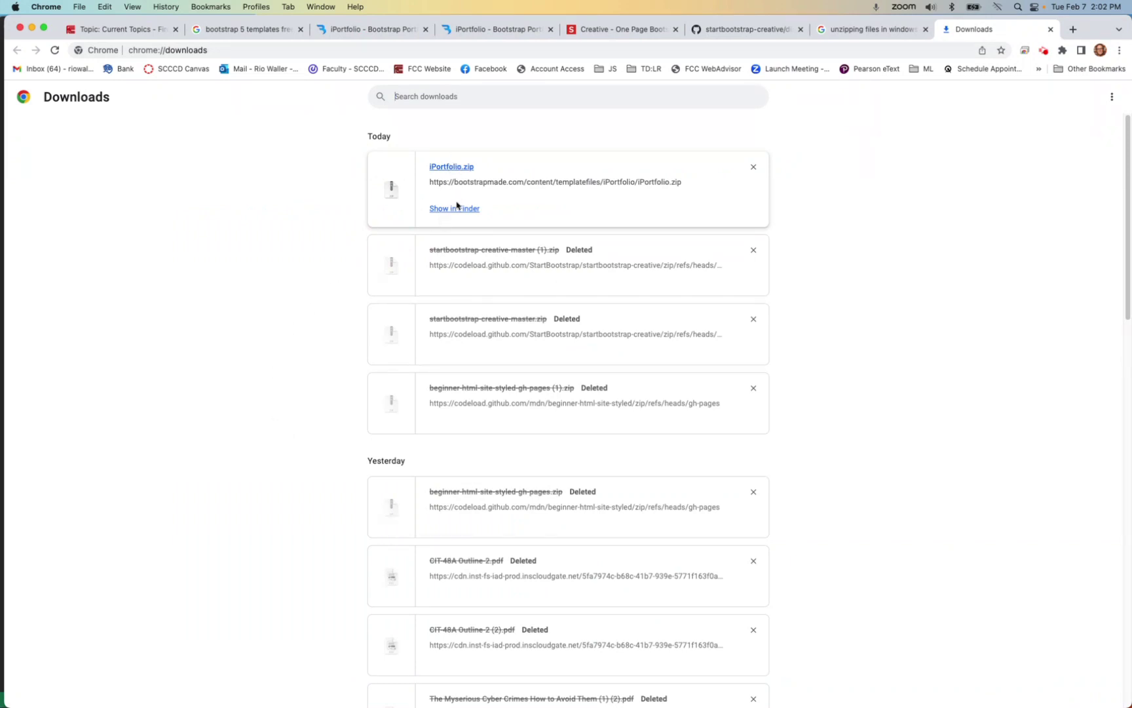
pyautogui.click(1050, 30)
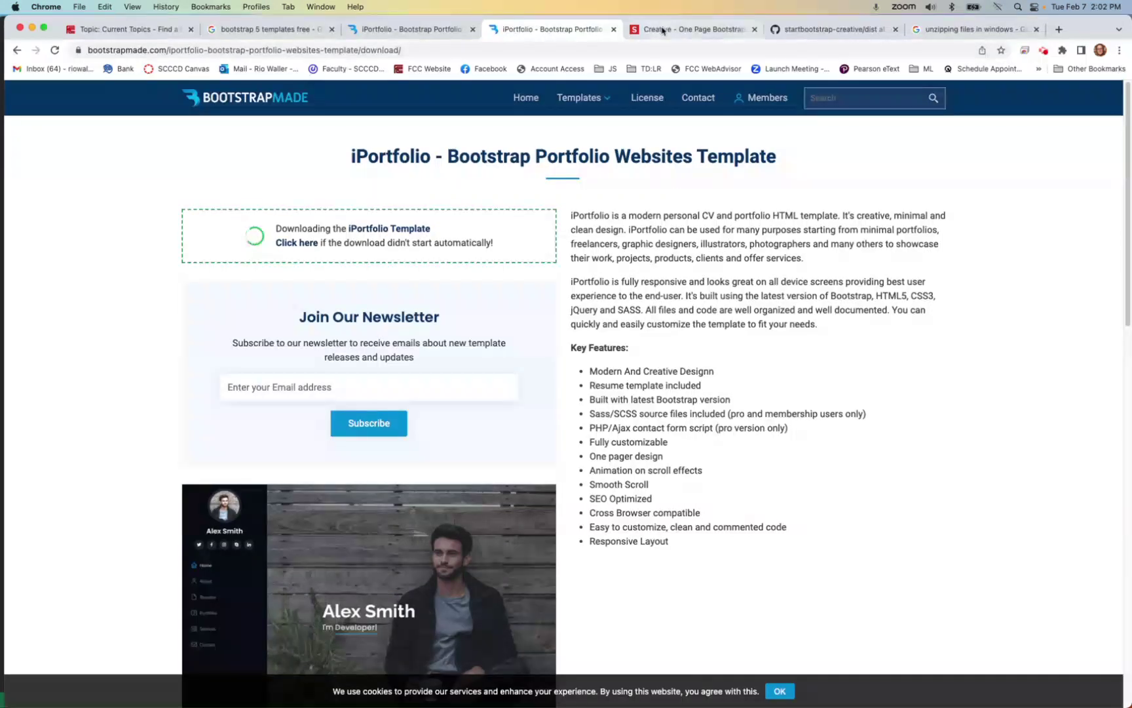
pyautogui.click(688, 29)
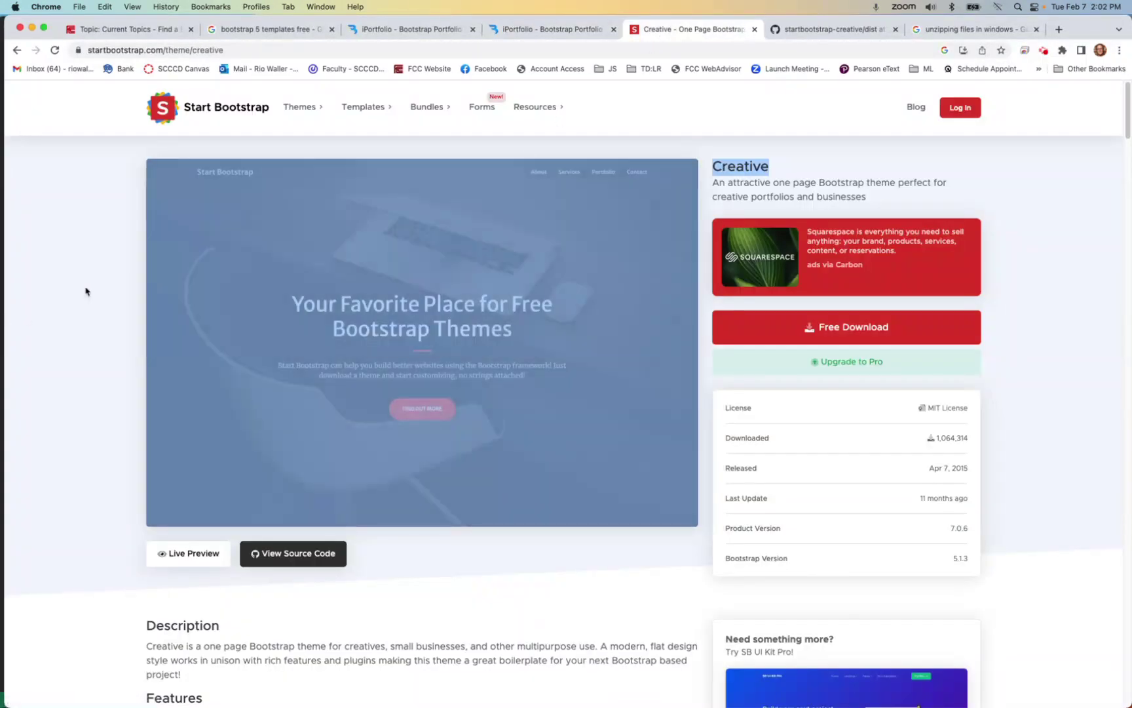
pyautogui.click(832, 30)
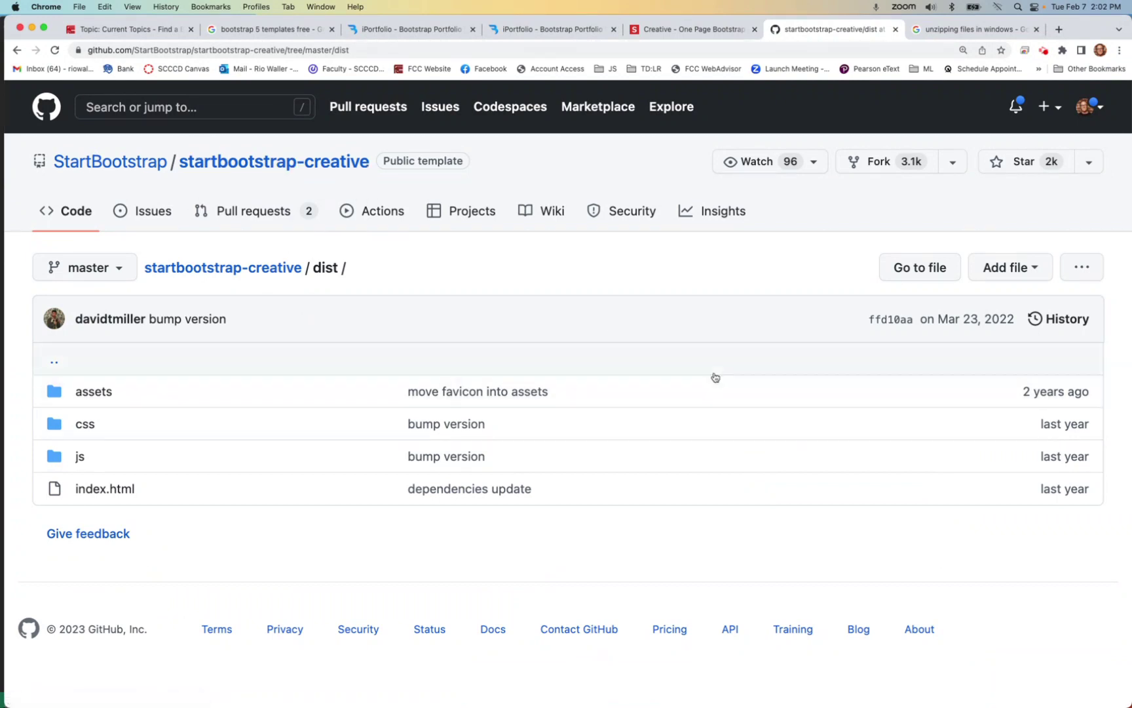
# - Open the startbootstrap-creative repository root page on GitHub
pyautogui.click(262, 162)
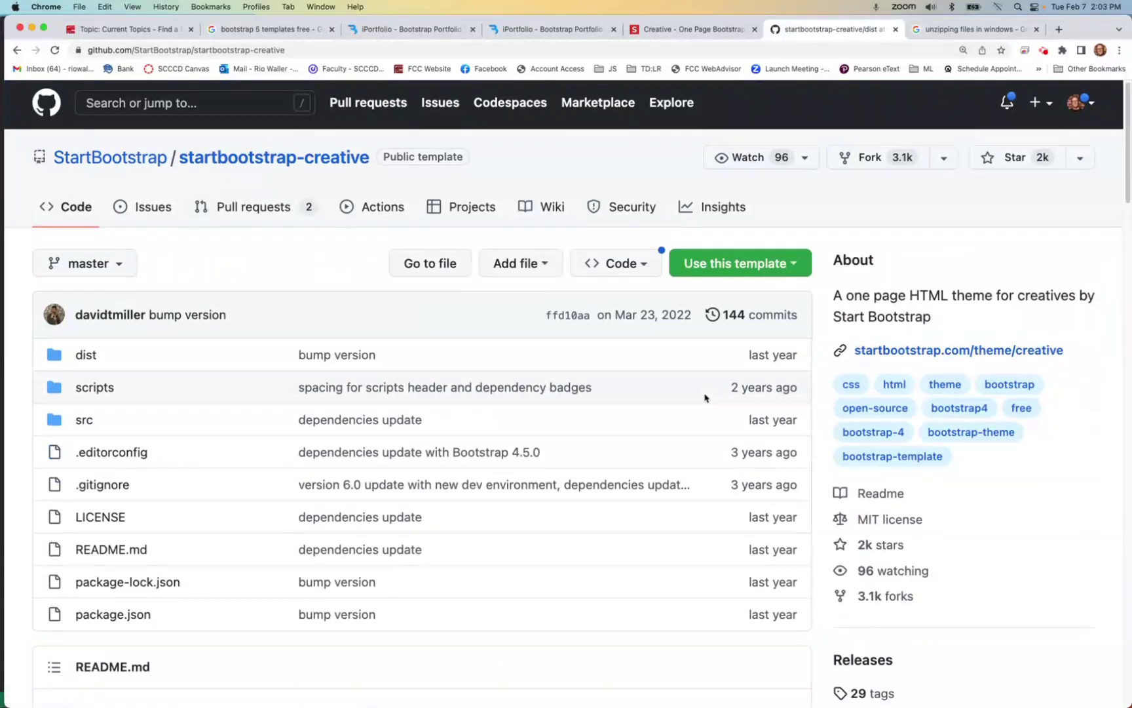
pyautogui.scroll(-2, 705, 398)
pyautogui.scroll(-5, 705, 398)
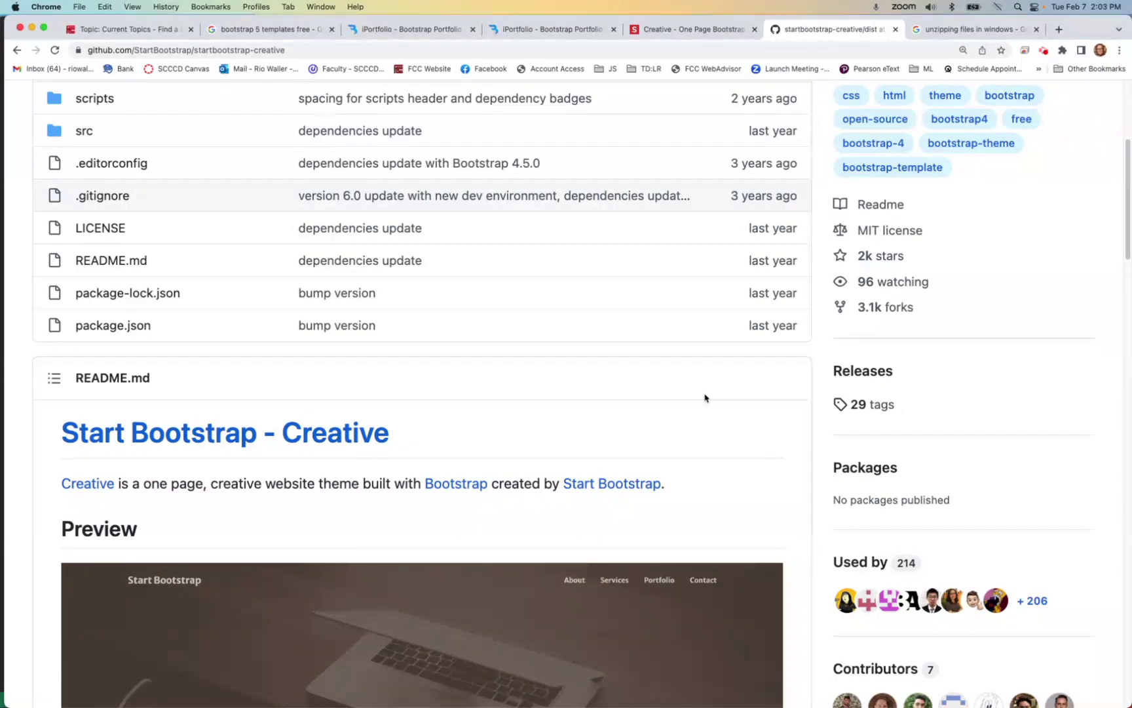
pyautogui.scroll(-1, 705, 398)
pyautogui.scroll(6, 705, 396)
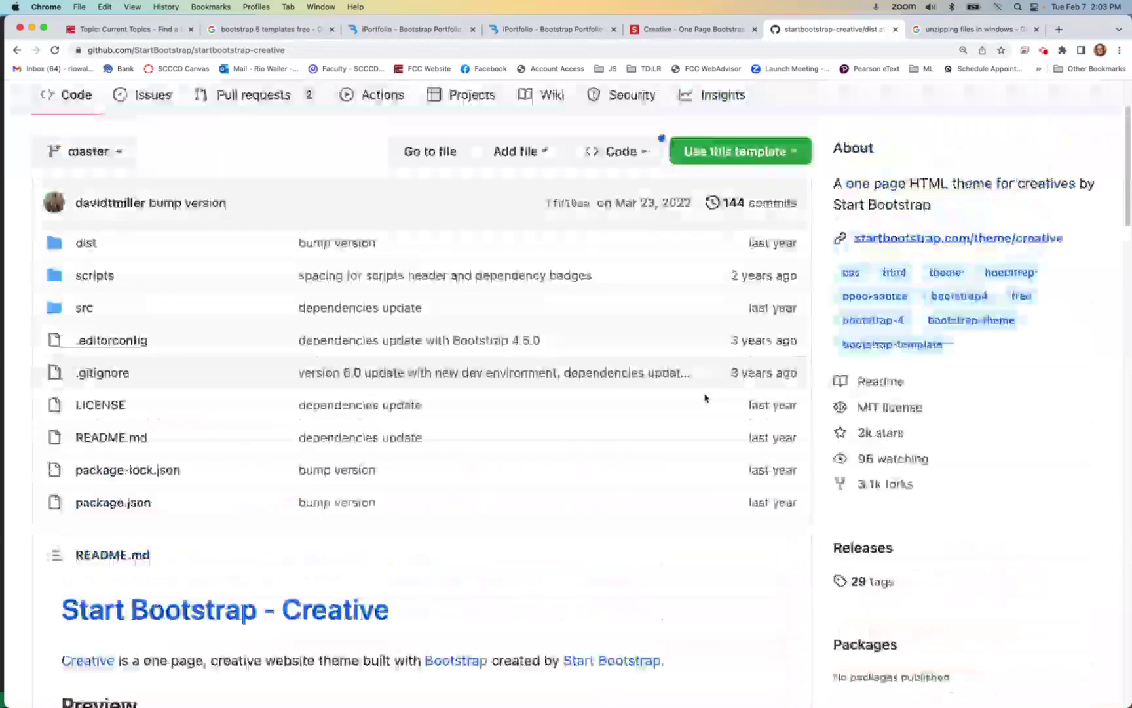
# - Download the repository via Code > Download ZIP and show all downloads
pyautogui.click(633, 270)
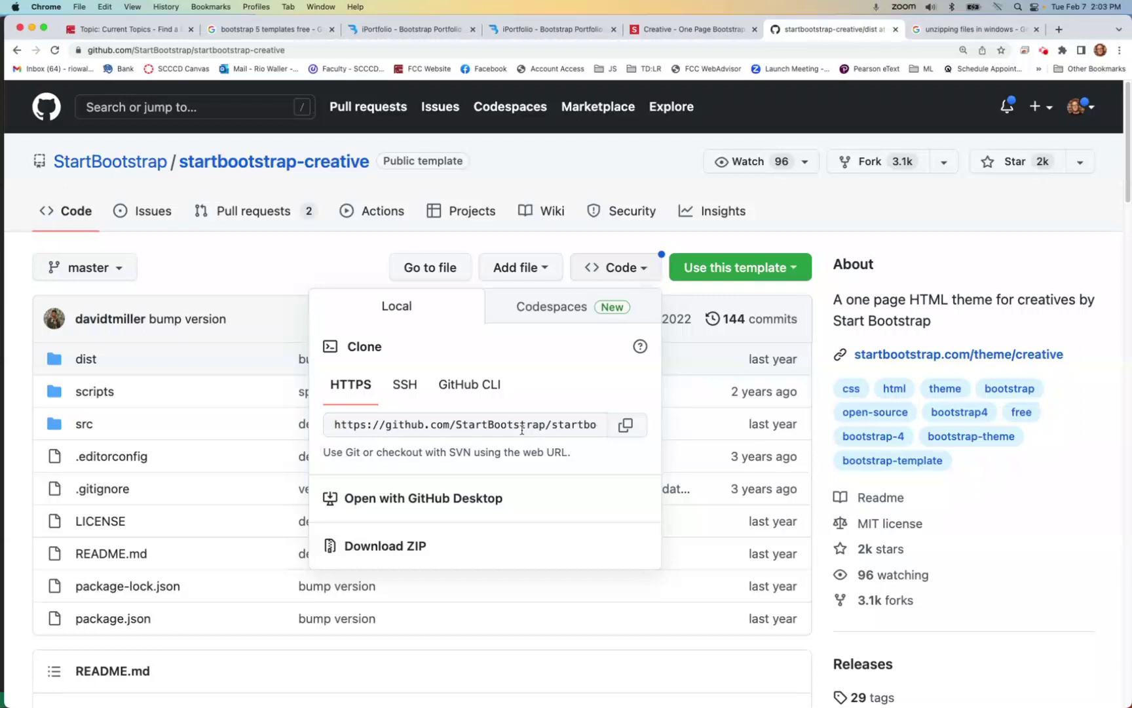
pyautogui.click(392, 548)
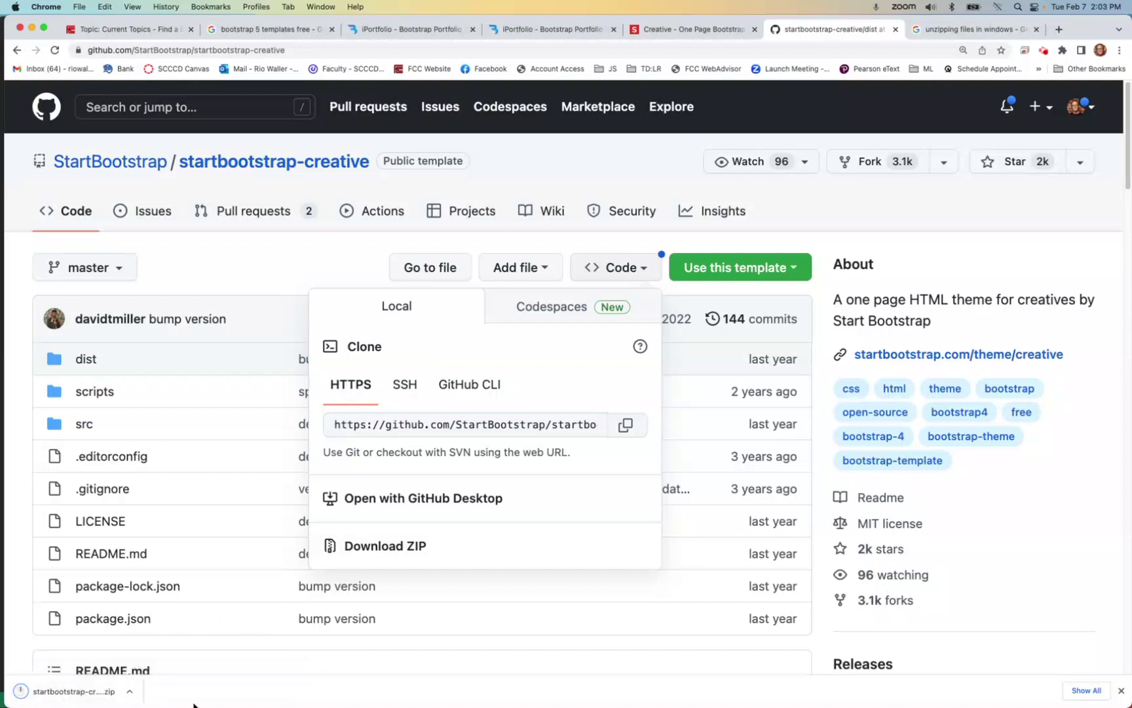
pyautogui.click(881, 229)
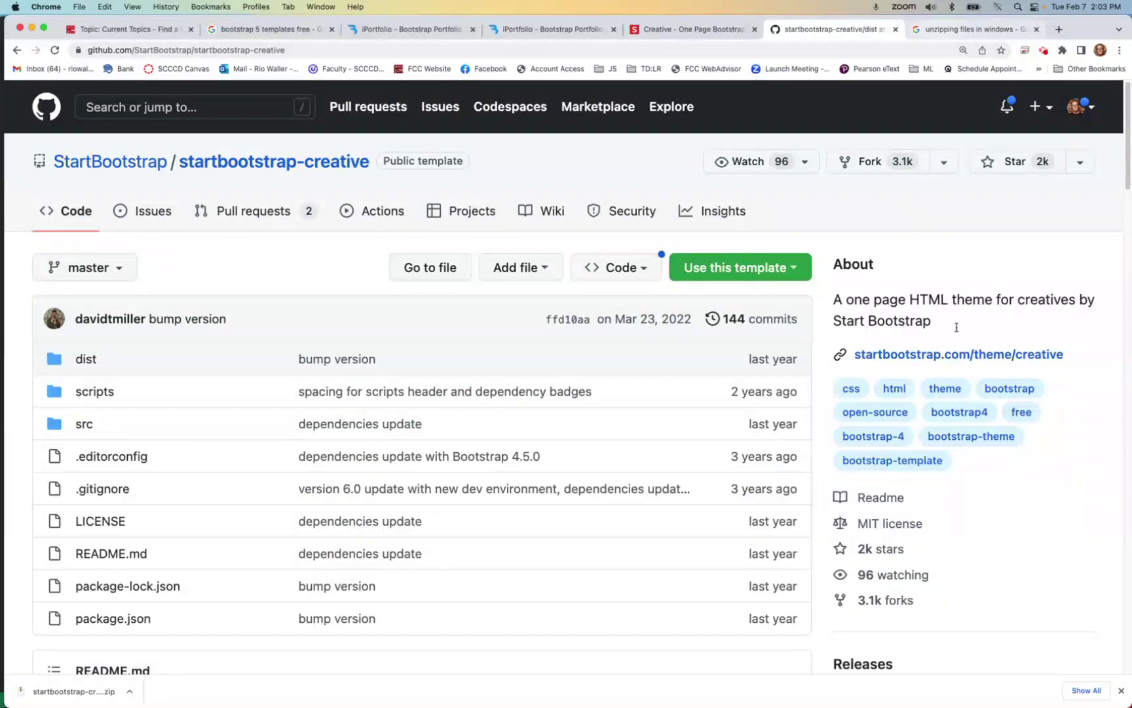
pyautogui.click(1087, 690)
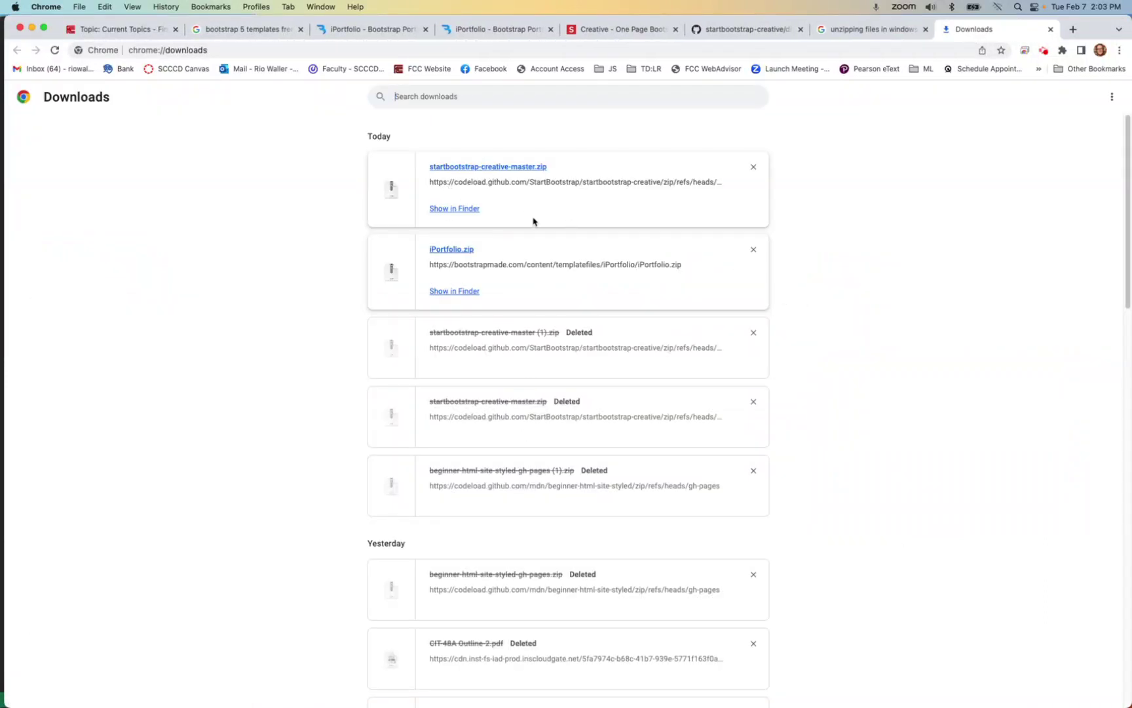
# - Reveal the downloaded repository zip in Finder and reposition the Finder window
pyautogui.click(443, 209)
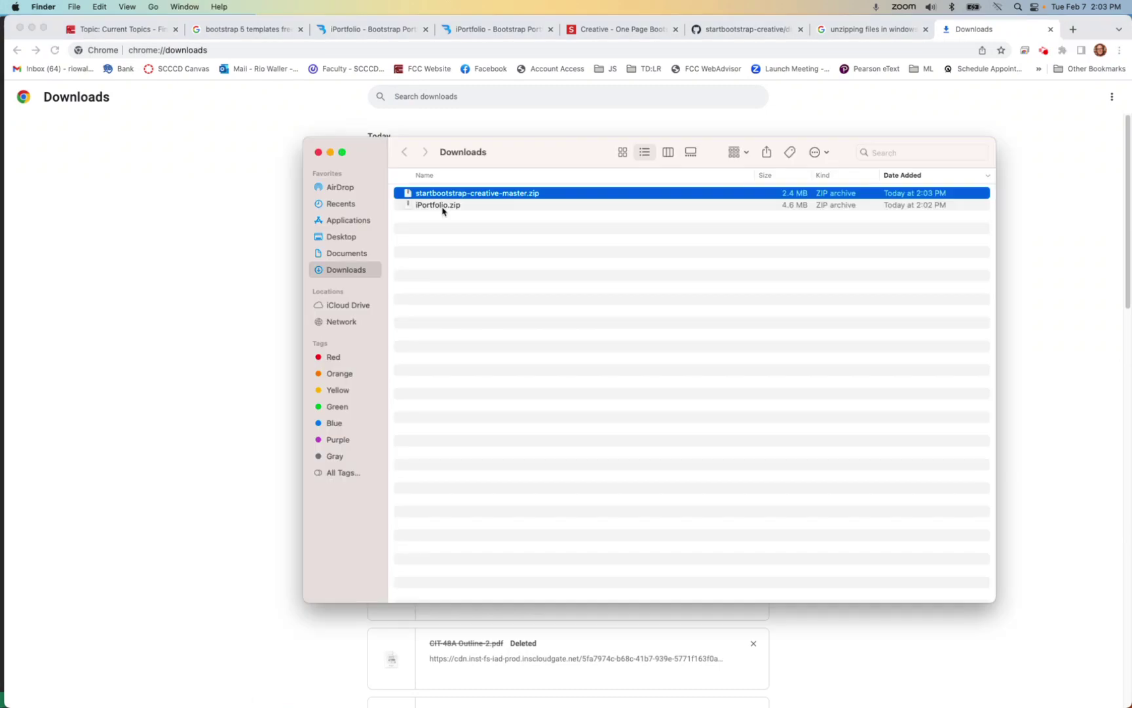
pyautogui.click(577, 325)
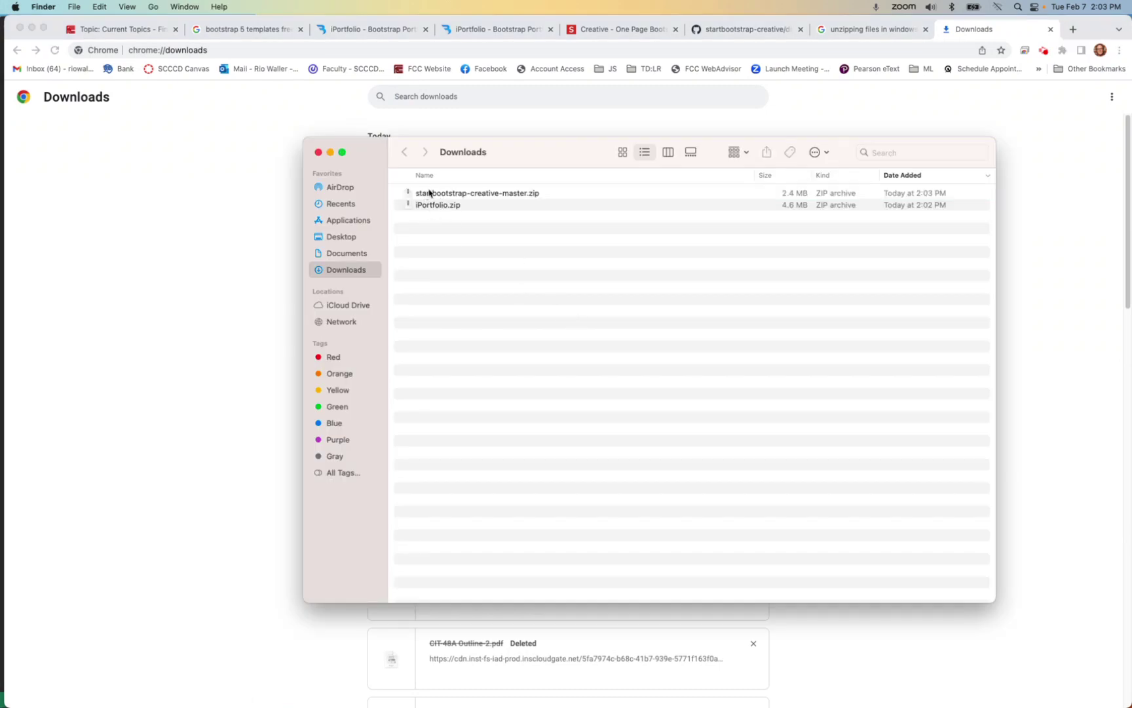
pyautogui.moveTo(541, 151); pyautogui.dragTo(474, 128)
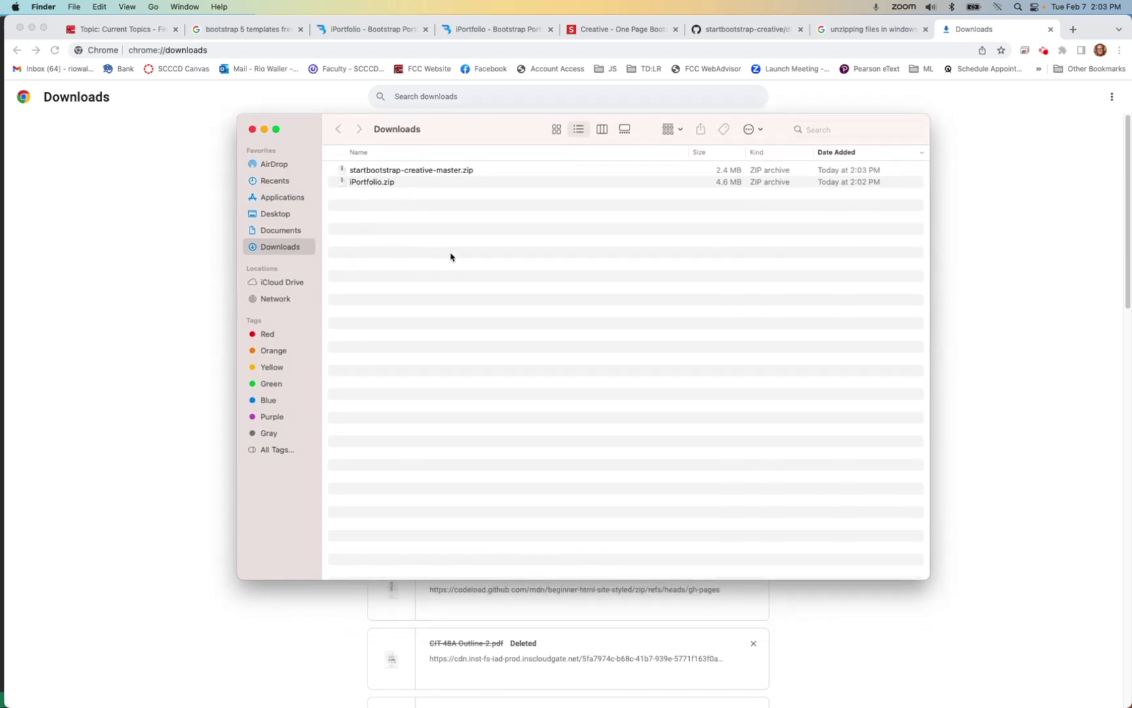
pyautogui.click(856, 25)
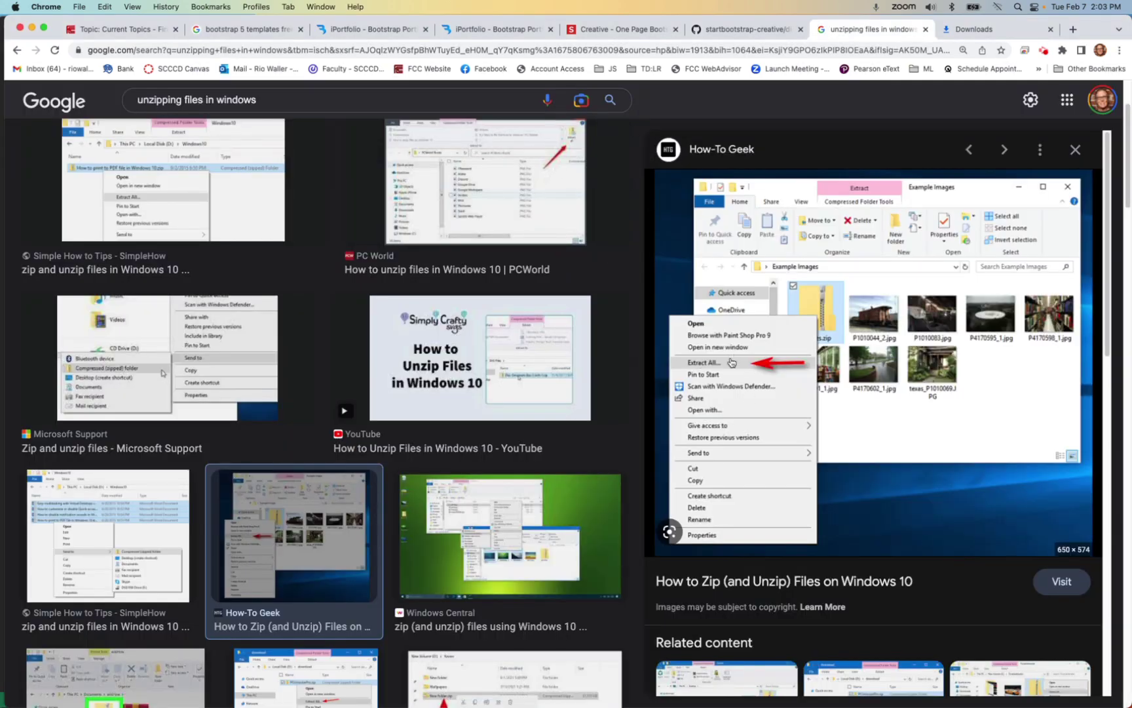
# - Extract startbootstrap-creative-master.zip and iPortfolio.zip in the Downloads folder
pyautogui.click(998, 30)
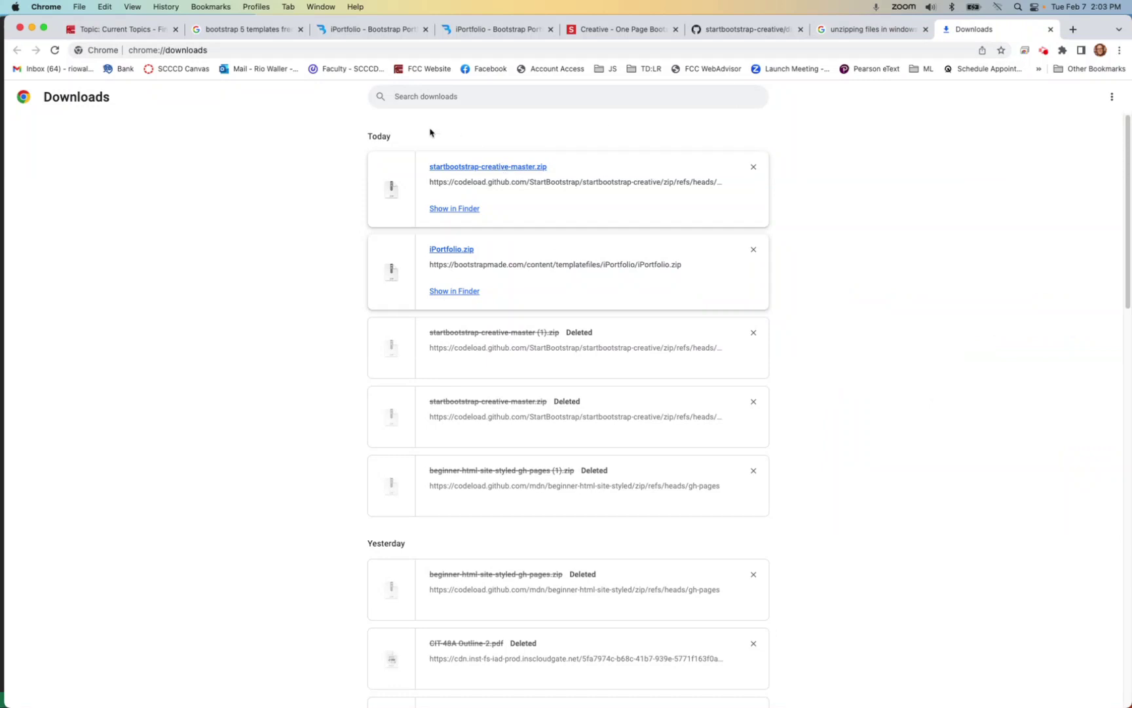
pyautogui.click(468, 208)
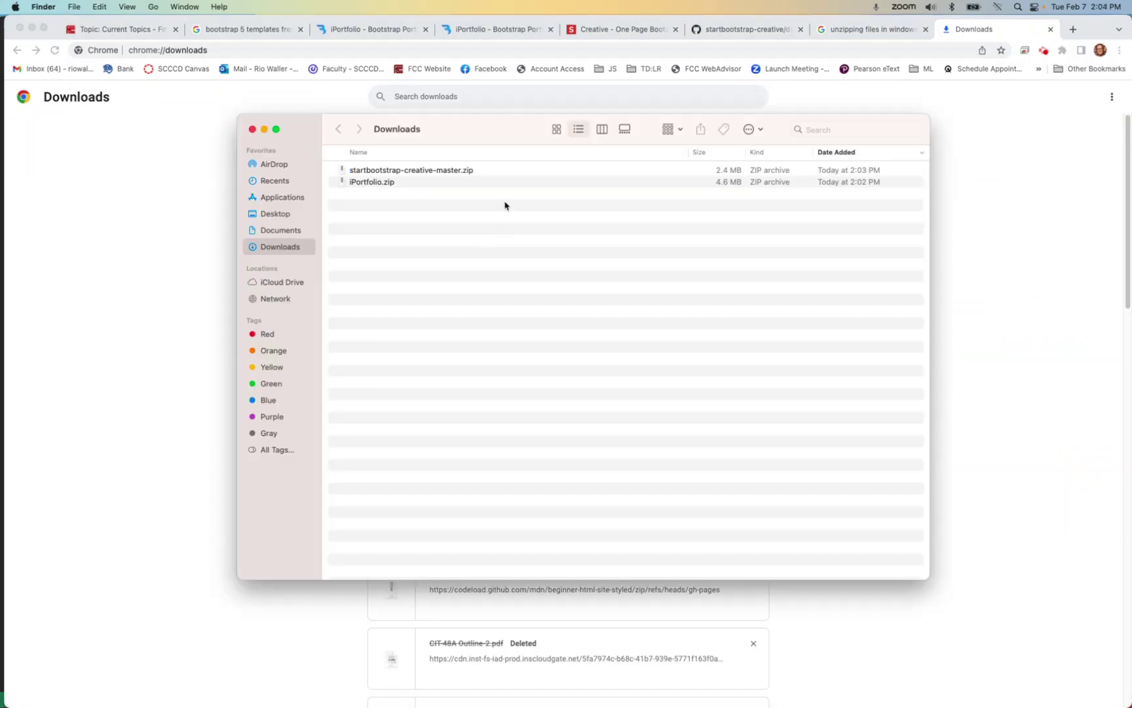
pyautogui.doubleClick(387, 173)
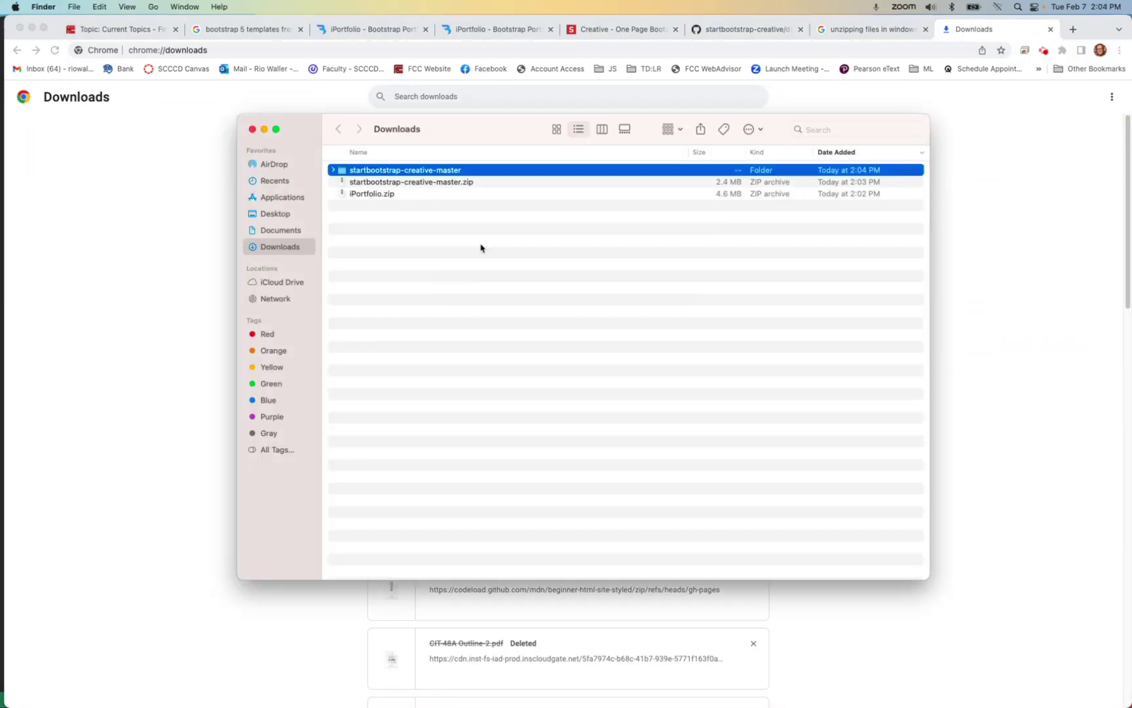
pyautogui.doubleClick(361, 195)
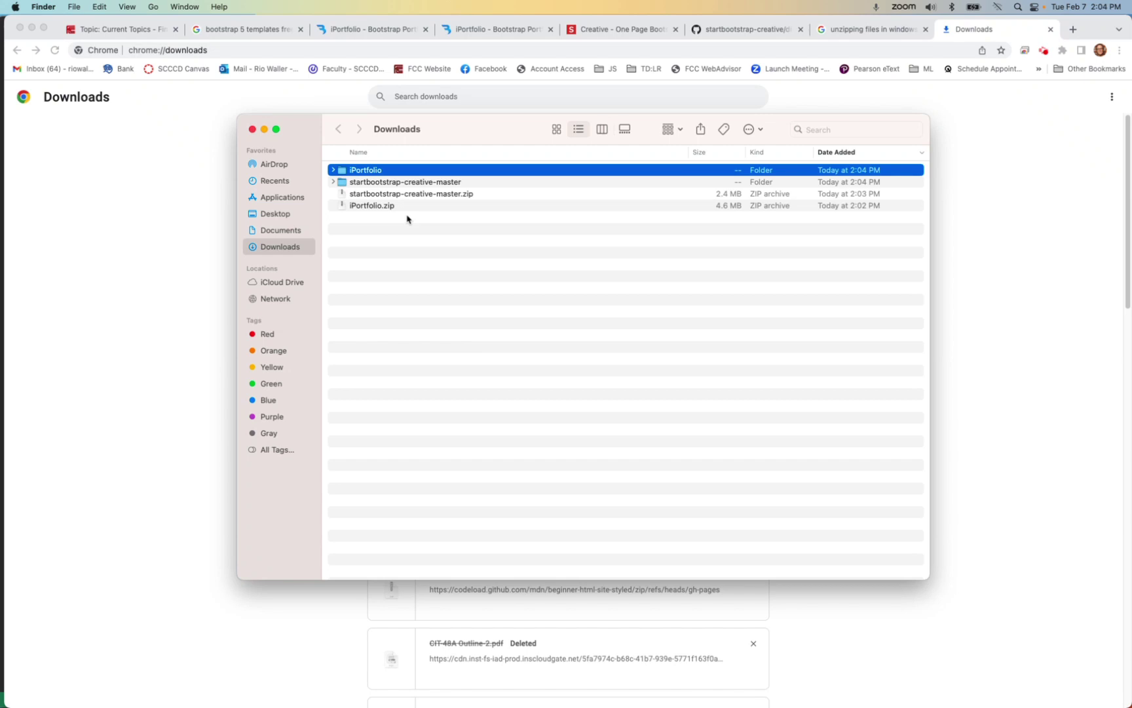
pyautogui.moveTo(471, 704)
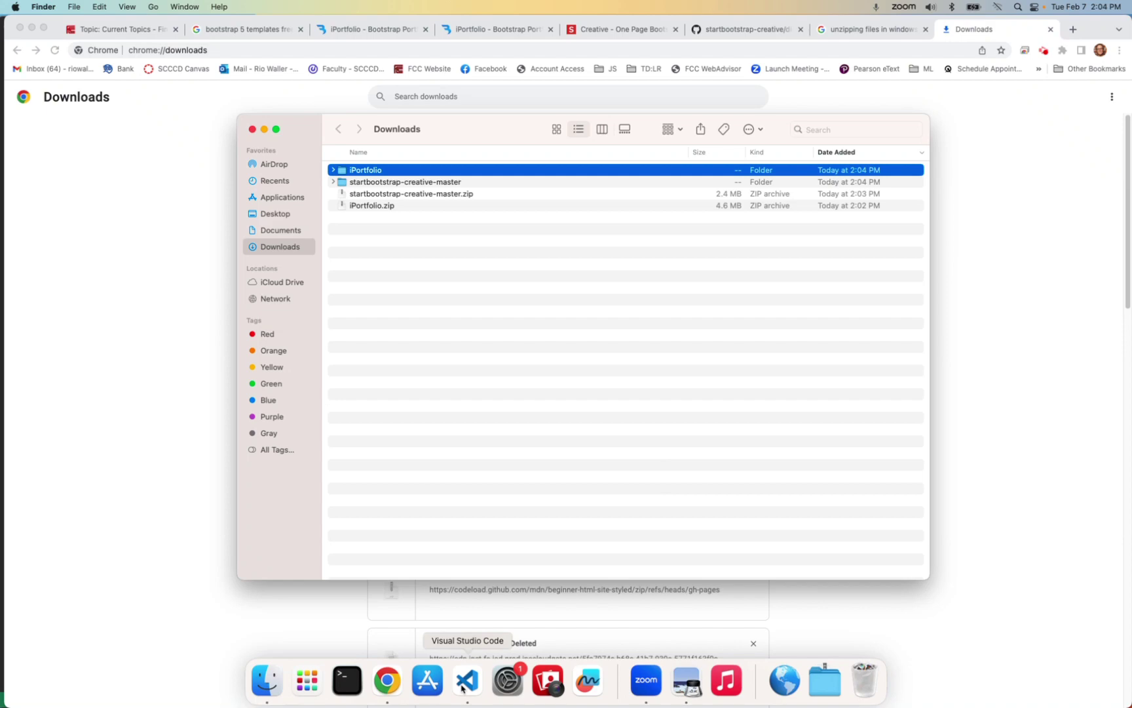
# - Open Downloads/iPortfolio as the VS Code workspace, showing inner-page.html
pyautogui.click(465, 681)
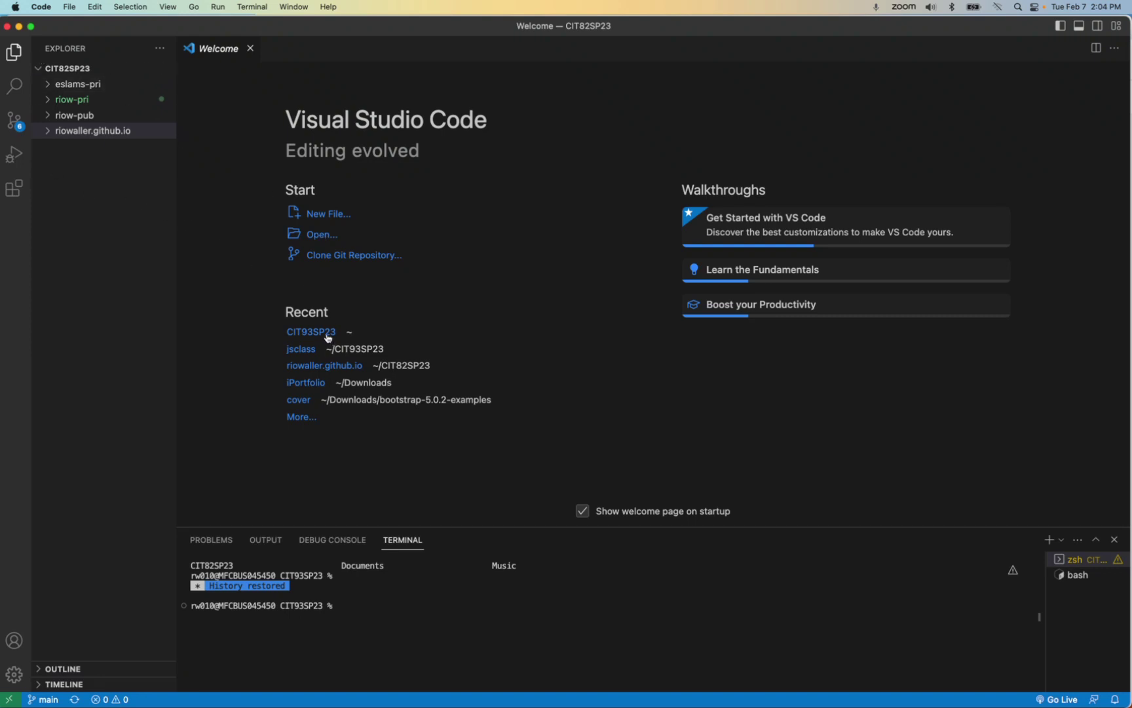
pyautogui.click(310, 236)
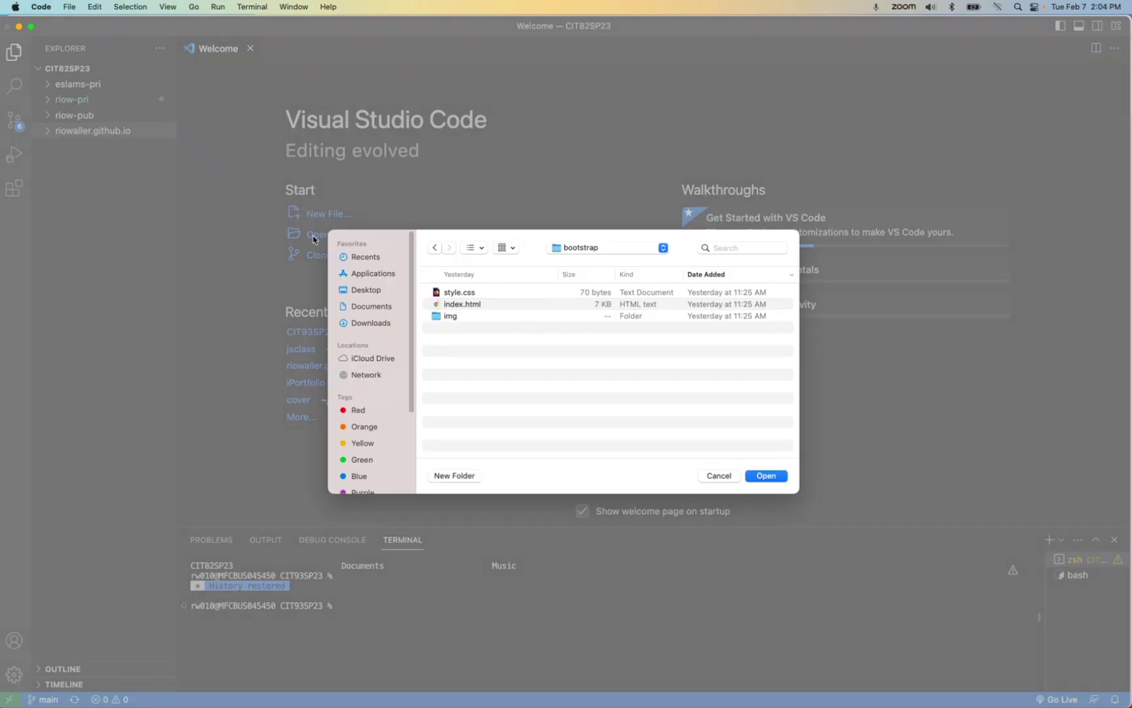
pyautogui.click(642, 247)
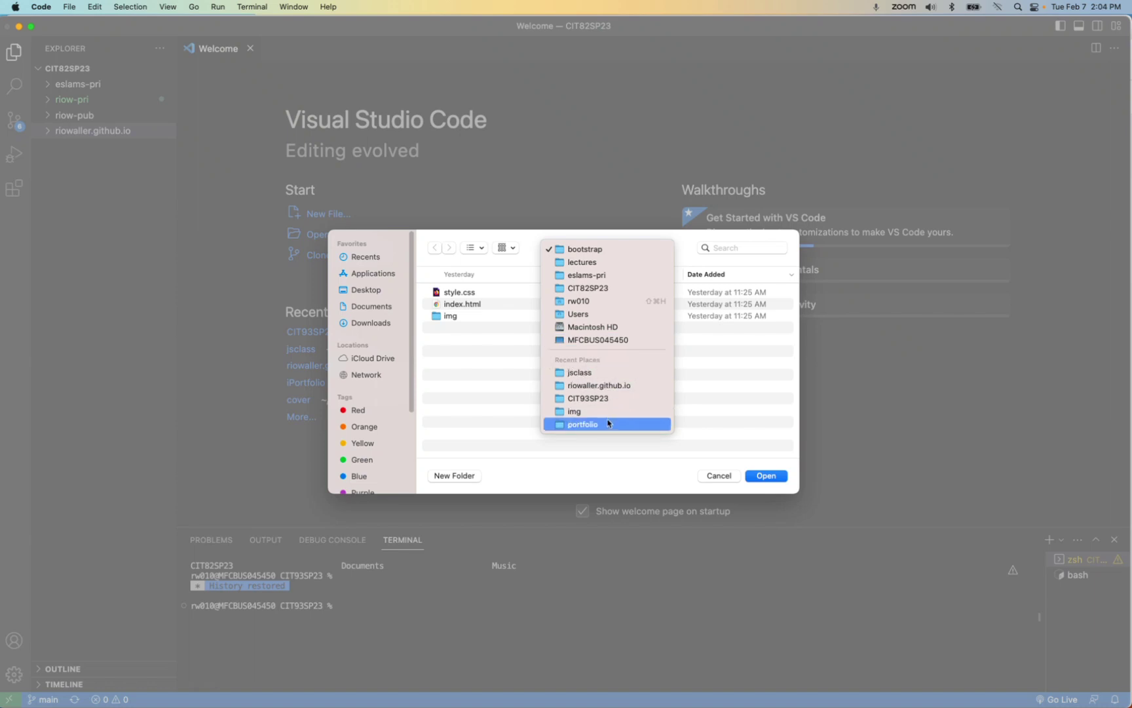
pyautogui.click(372, 323)
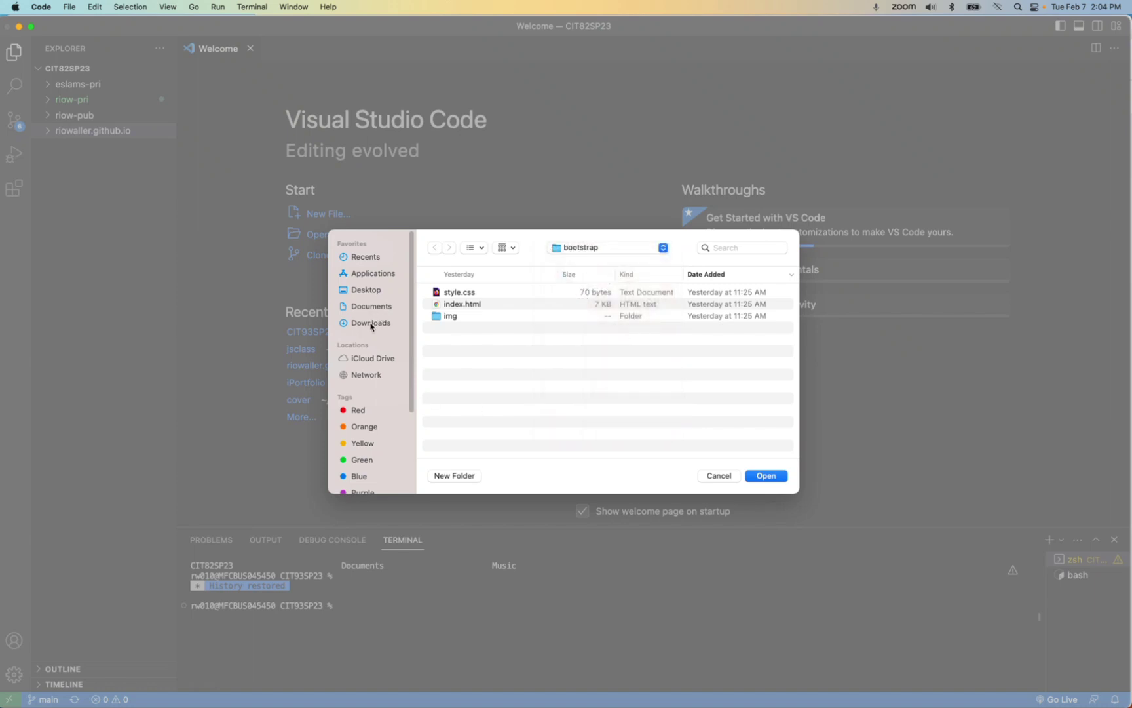
pyautogui.click(383, 324)
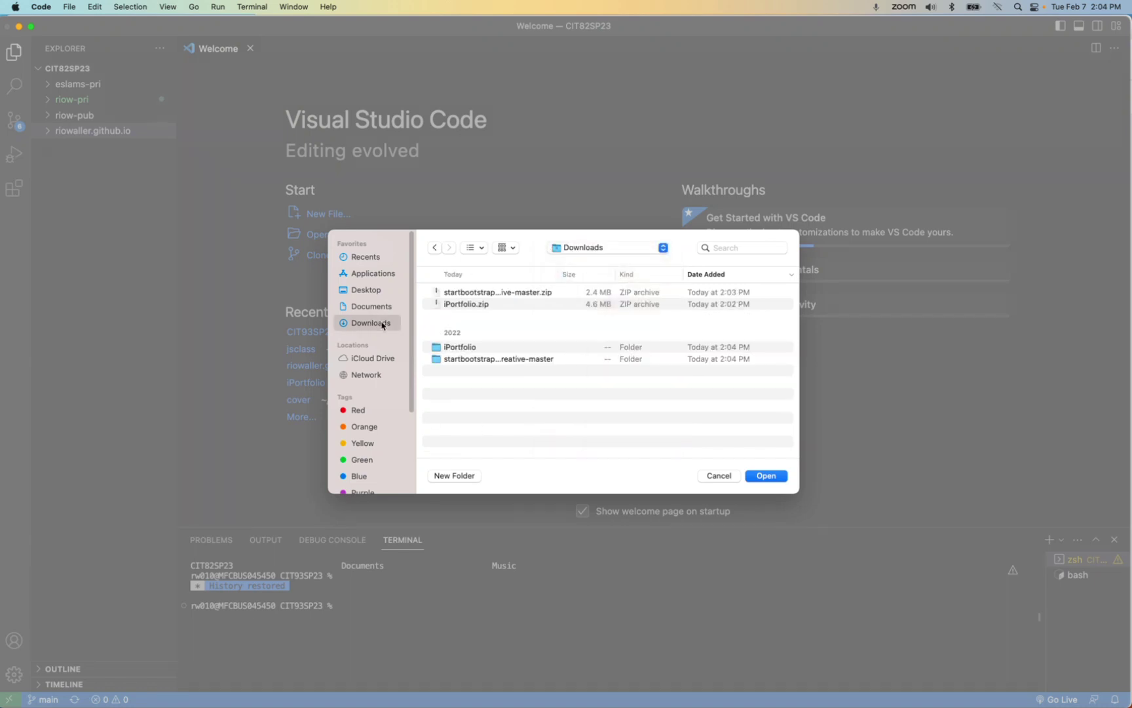
pyautogui.click(463, 351)
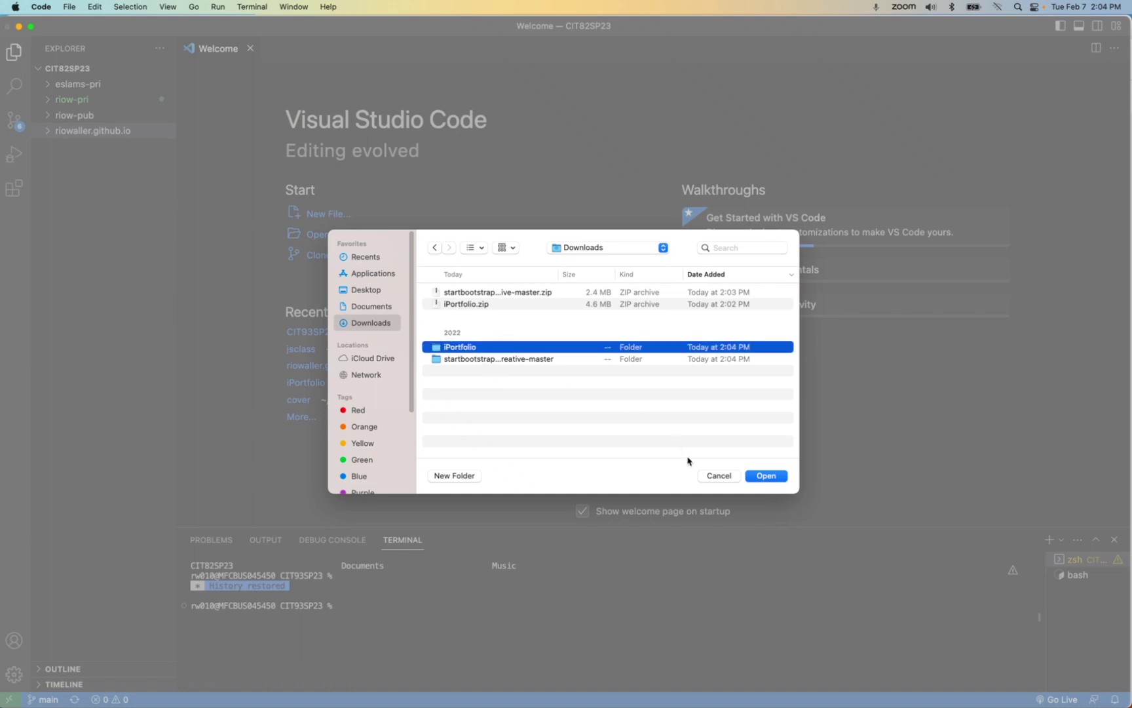
pyautogui.click(766, 476)
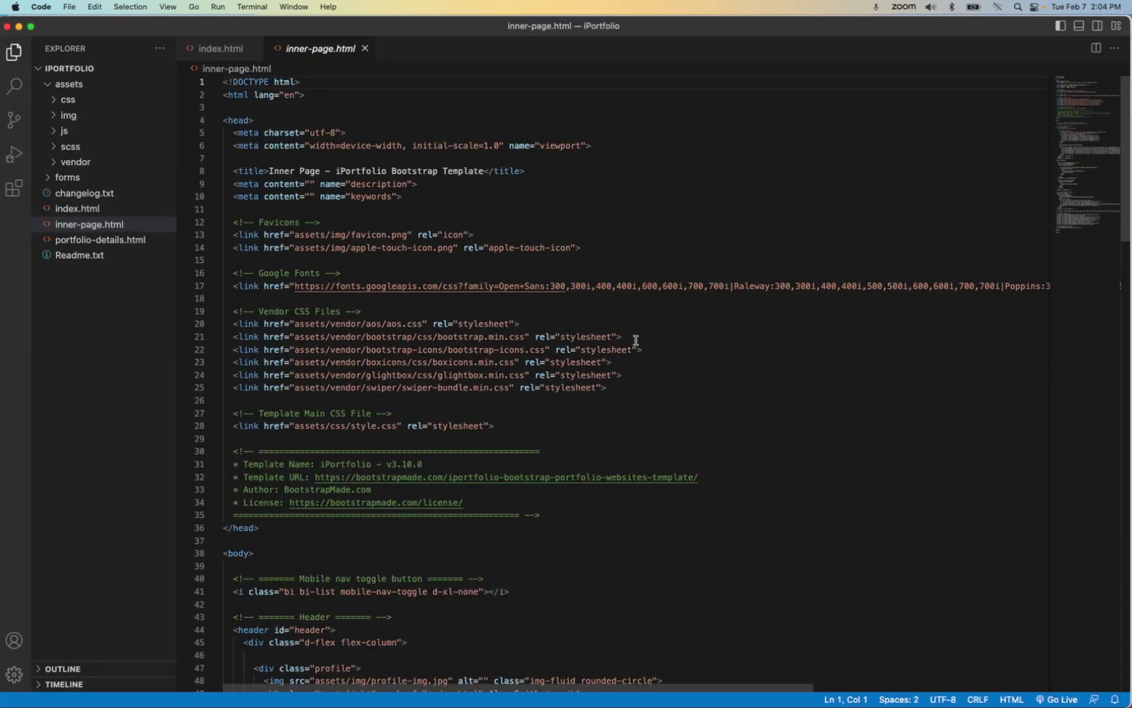
# - Start Live Server with Go Live to serve the site on port 5500
pyautogui.scroll(-10, 634, 338)
pyautogui.scroll(6, 635, 339)
pyautogui.scroll(3, 635, 339)
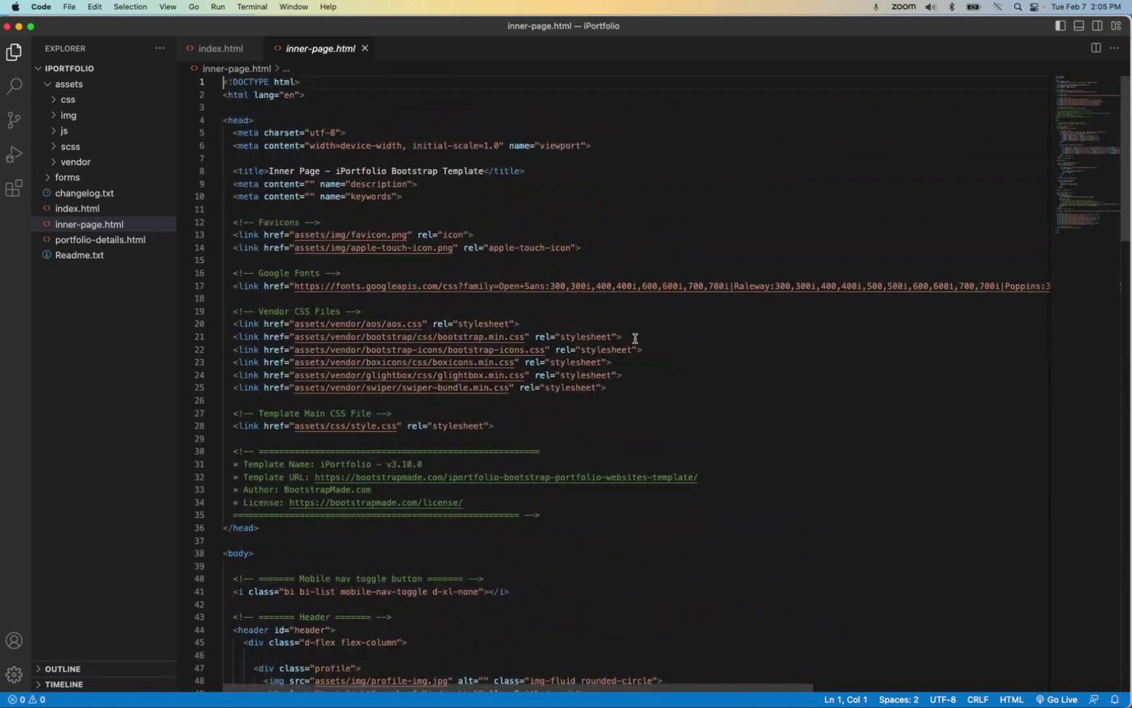
pyautogui.scroll(-3, 635, 338)
pyautogui.scroll(3, 635, 337)
pyautogui.click(1056, 699)
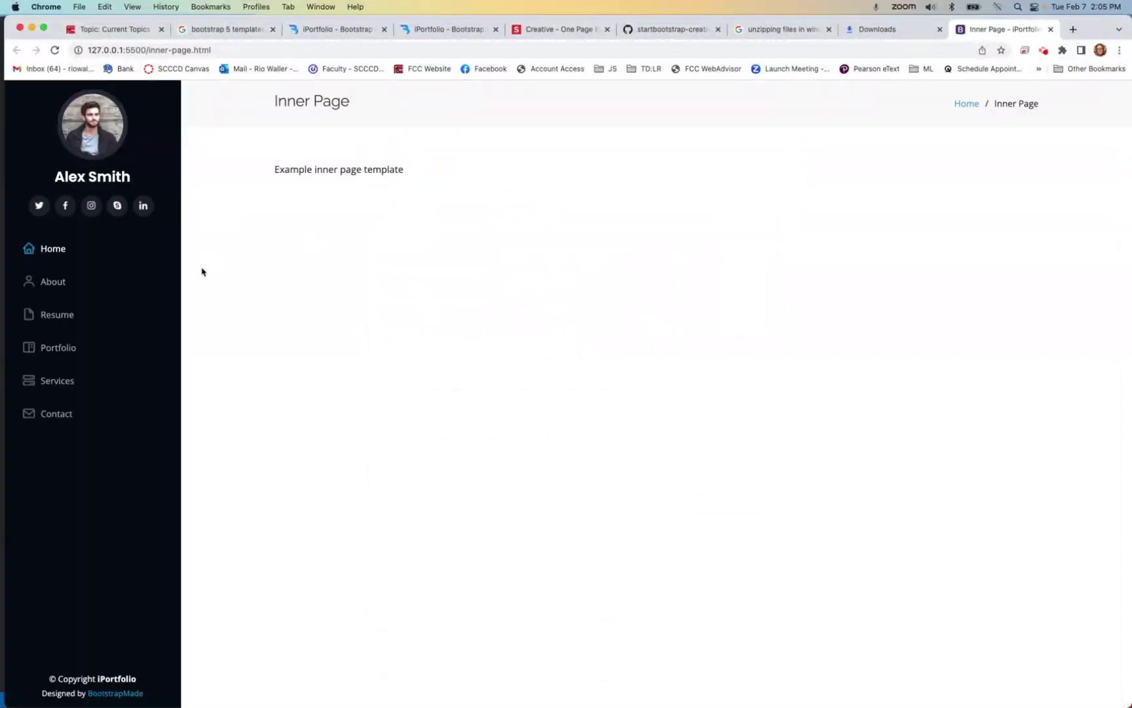
# - Remove inner-page.html from the URL to load the home page at 127.0.0.1:5500
pyautogui.click(183, 50)
pyautogui.click(208, 50)
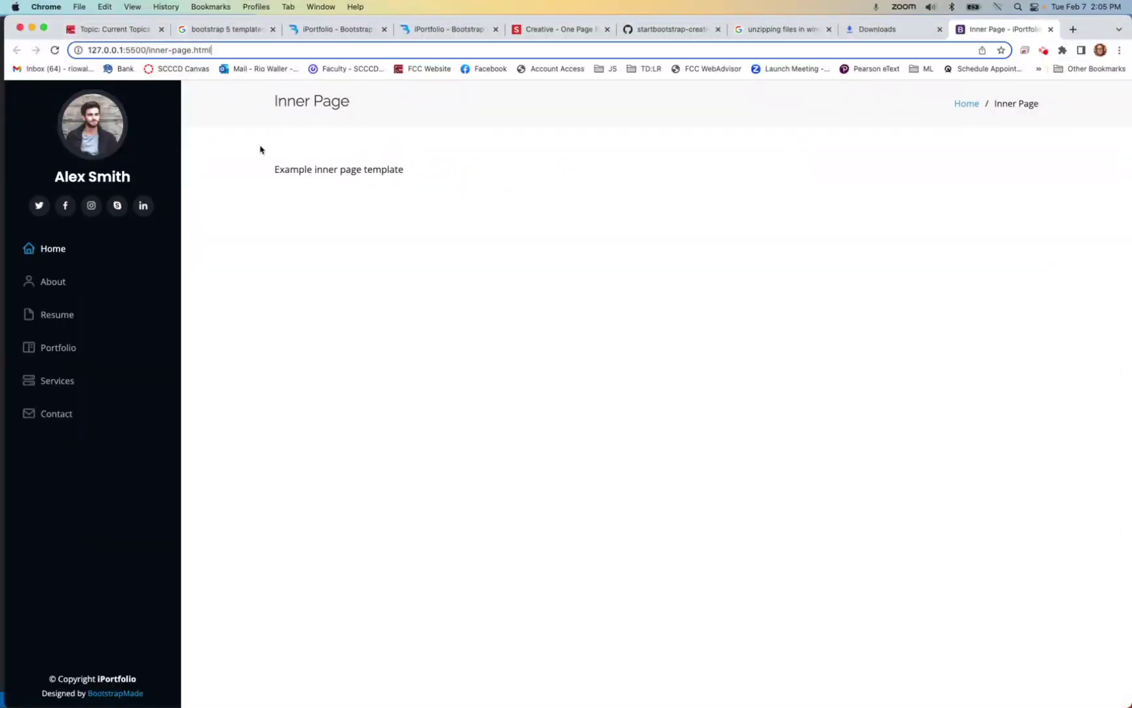
pyautogui.press('super+Tab')
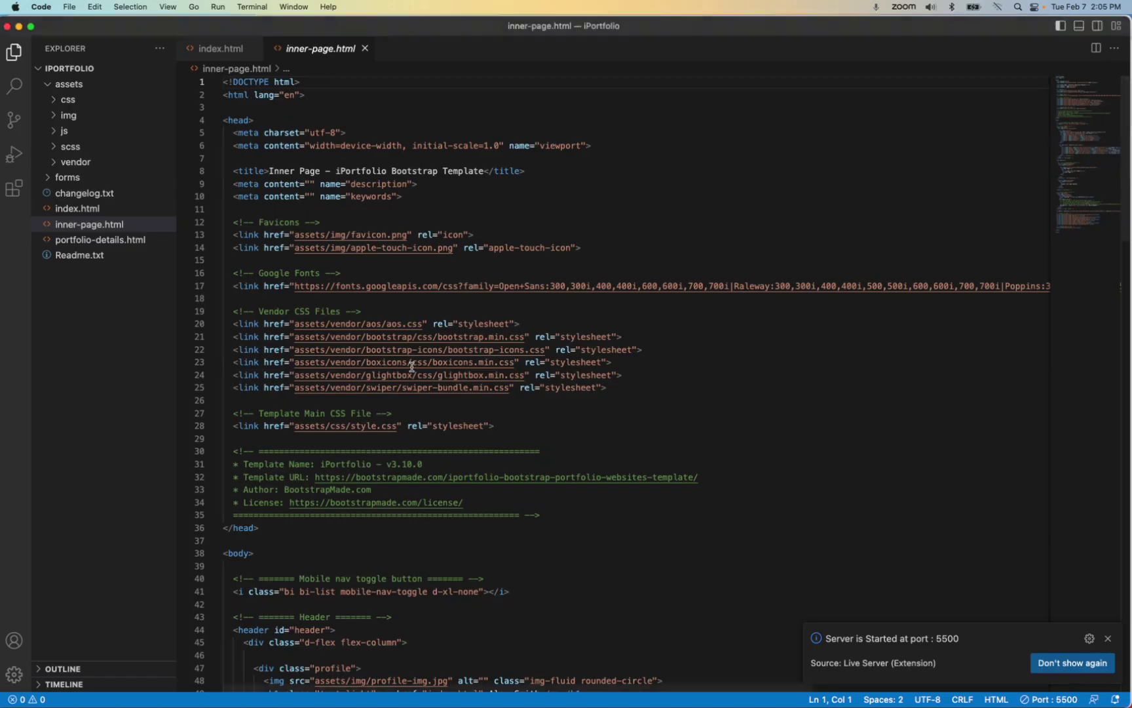
pyautogui.click(77, 227)
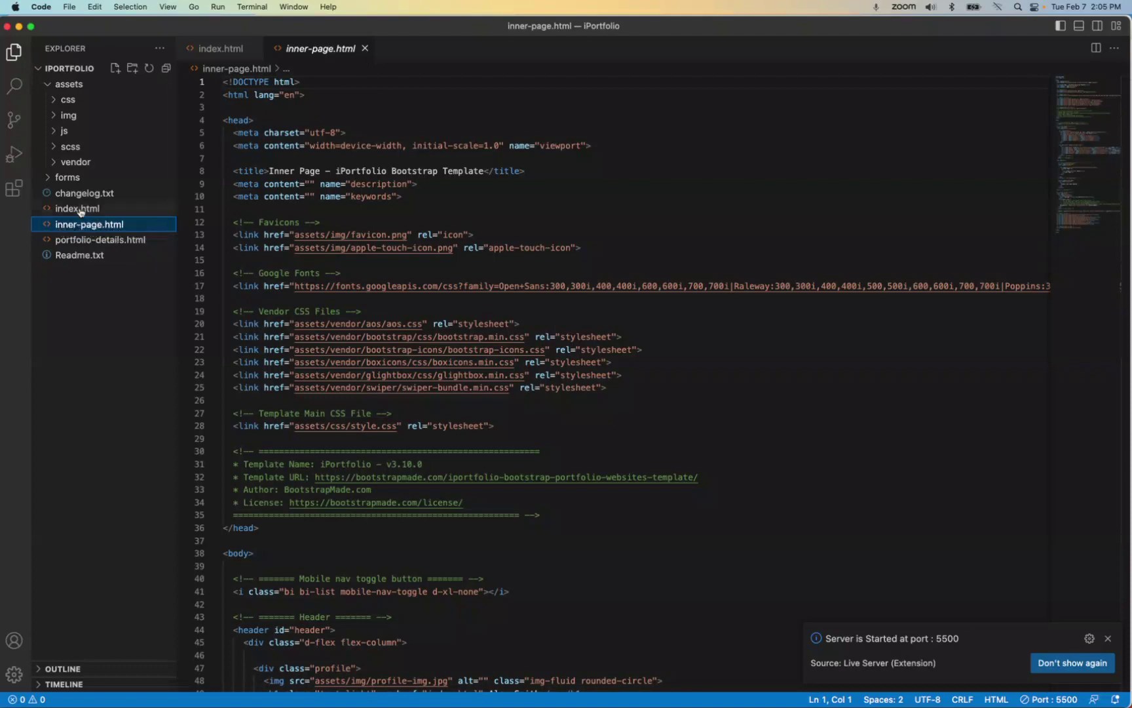
pyautogui.press('super+Tab')
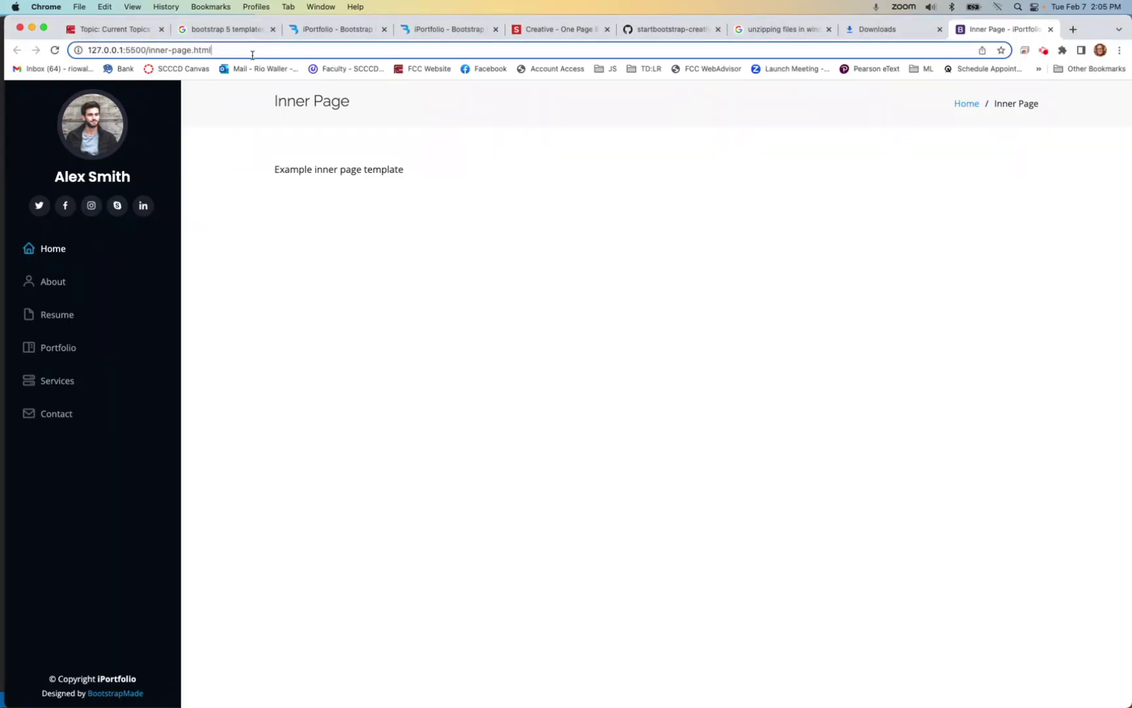
pyautogui.moveTo(242, 49); pyautogui.dragTo(155, 49)
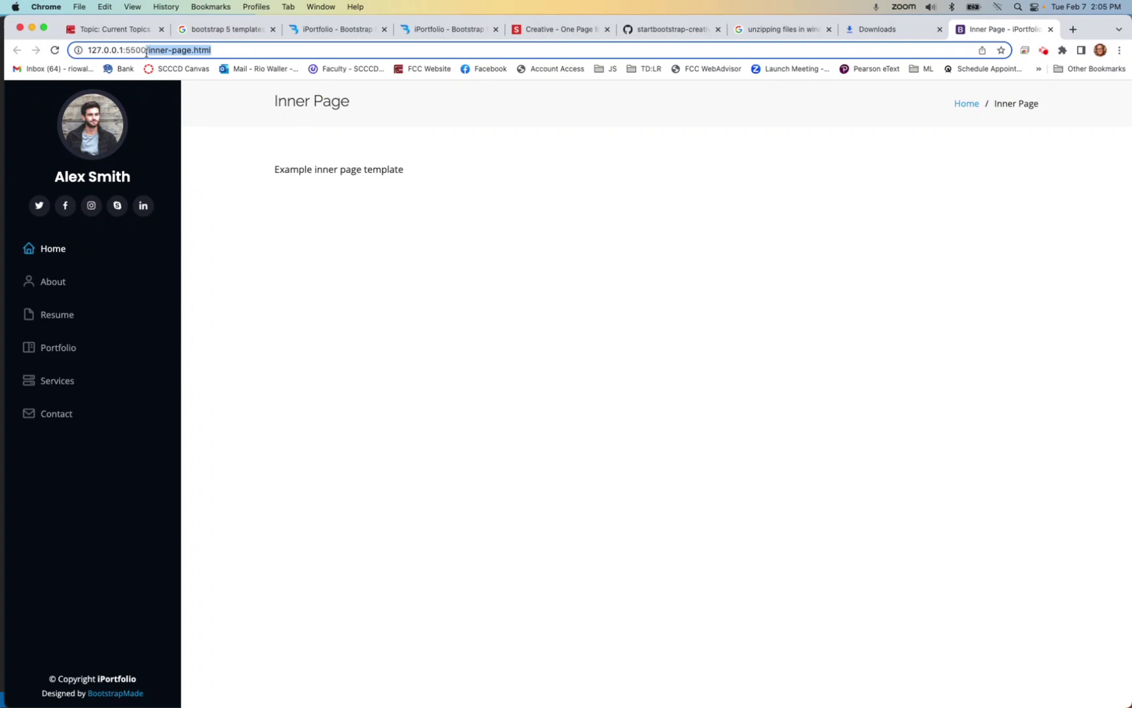
pyautogui.press('BackSpace')
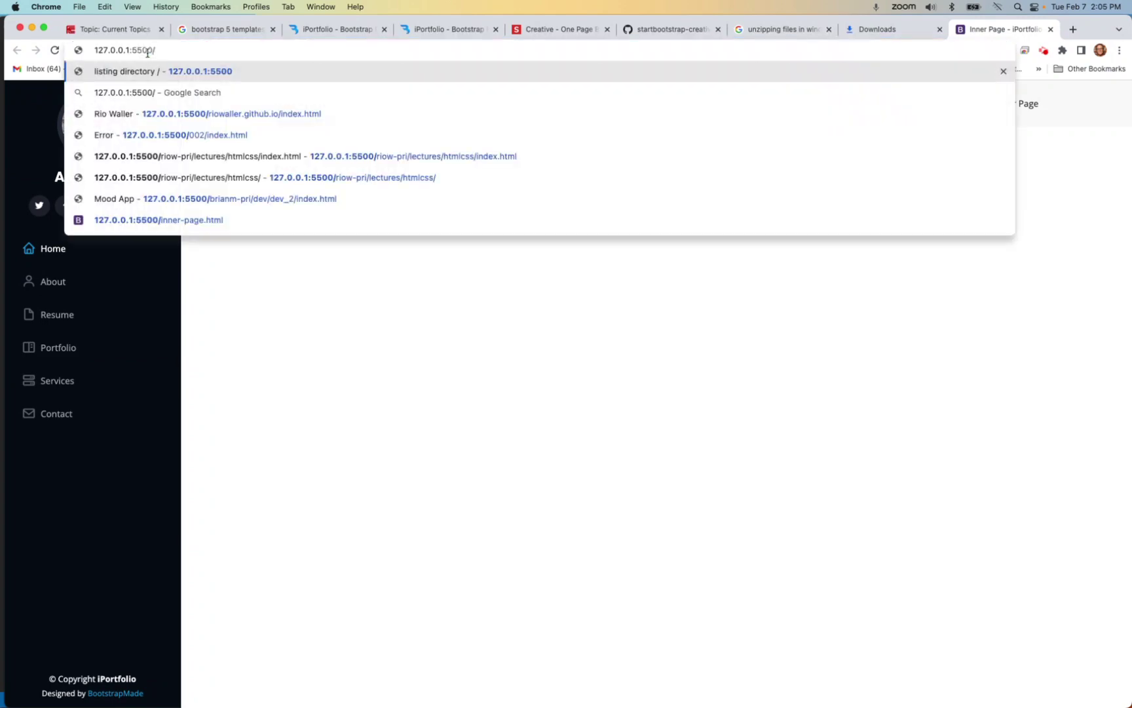
pyautogui.press('Return')
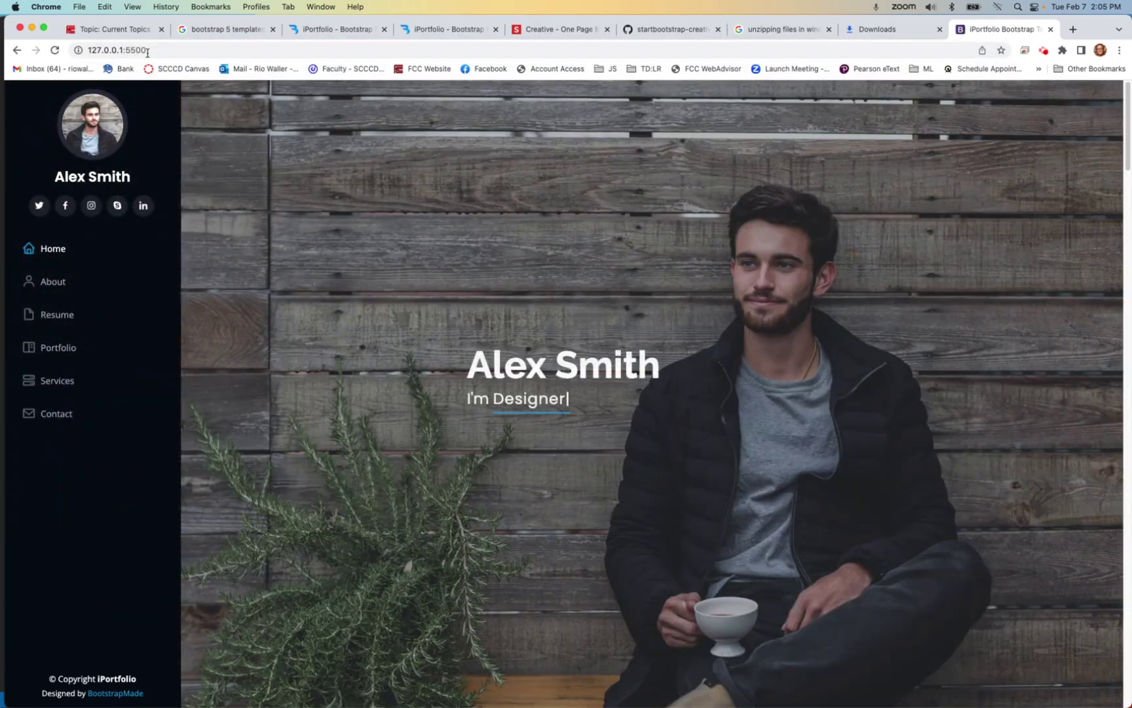
# - Check the 127.0.0.1:5500 home page address, then return to inner-page.html in VS Code
pyautogui.click(148, 50)
pyautogui.click(148, 50)
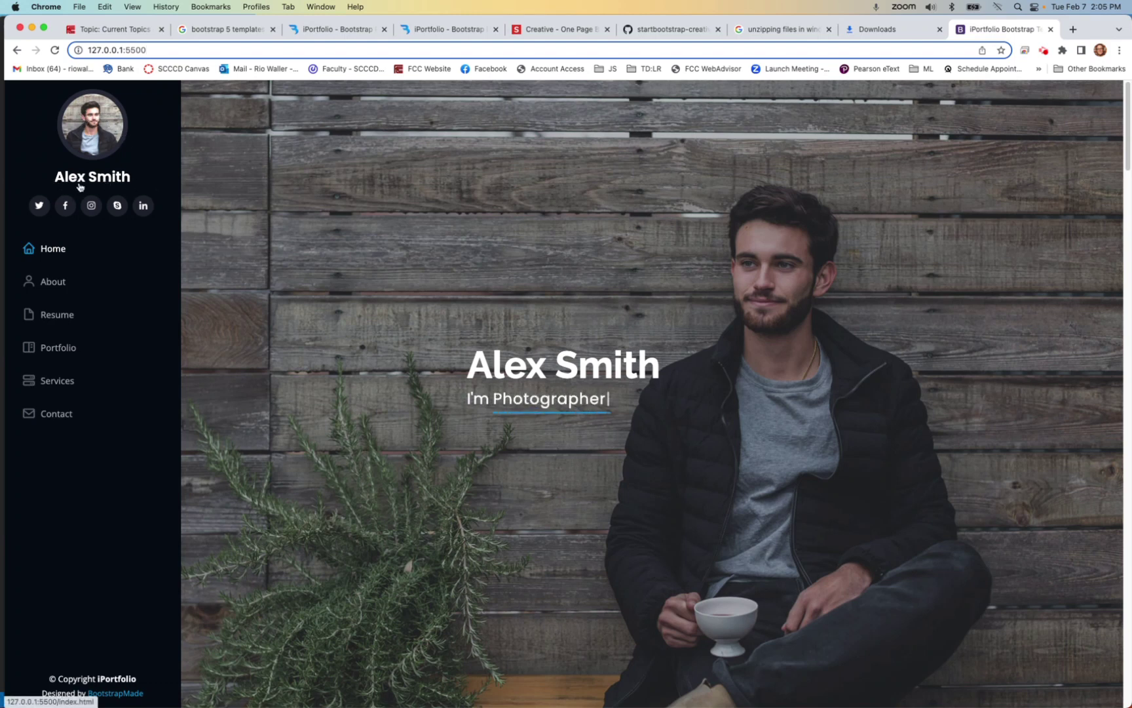
pyautogui.press('super+Tab')
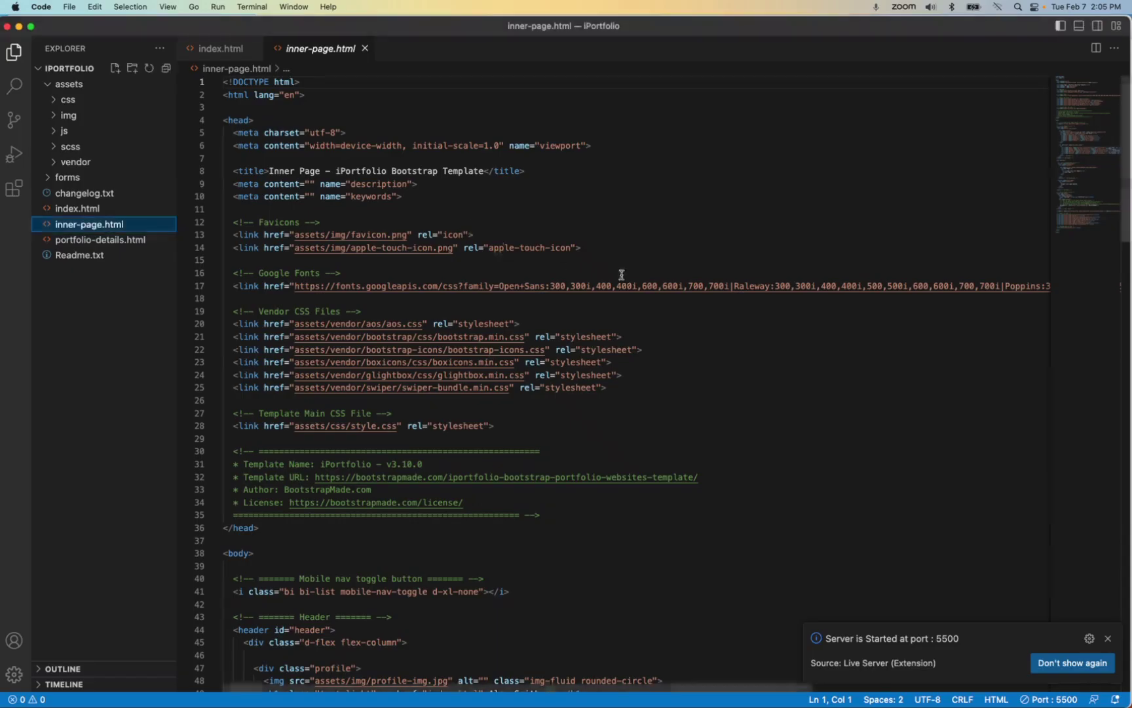
# - Inspect inner-page.html's profile header and twitter social-link markup around lines 49–51
pyautogui.scroll(-3, 663, 401)
pyautogui.scroll(-6, 663, 402)
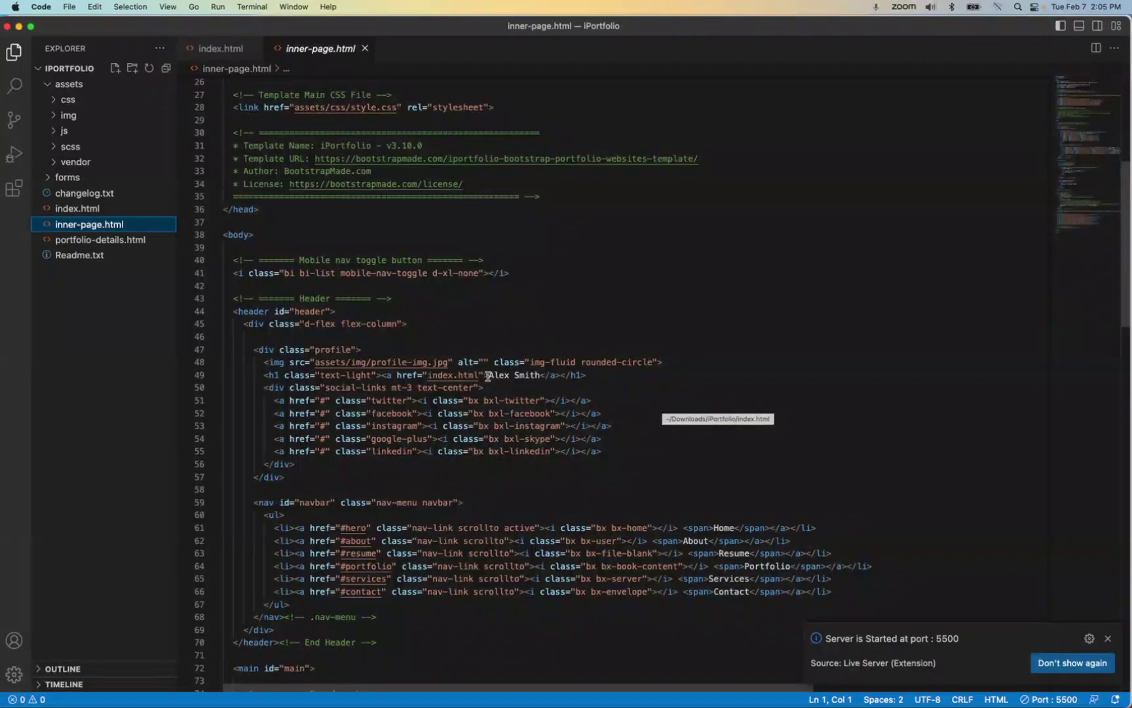
pyautogui.click(513, 375)
pyautogui.click(663, 401)
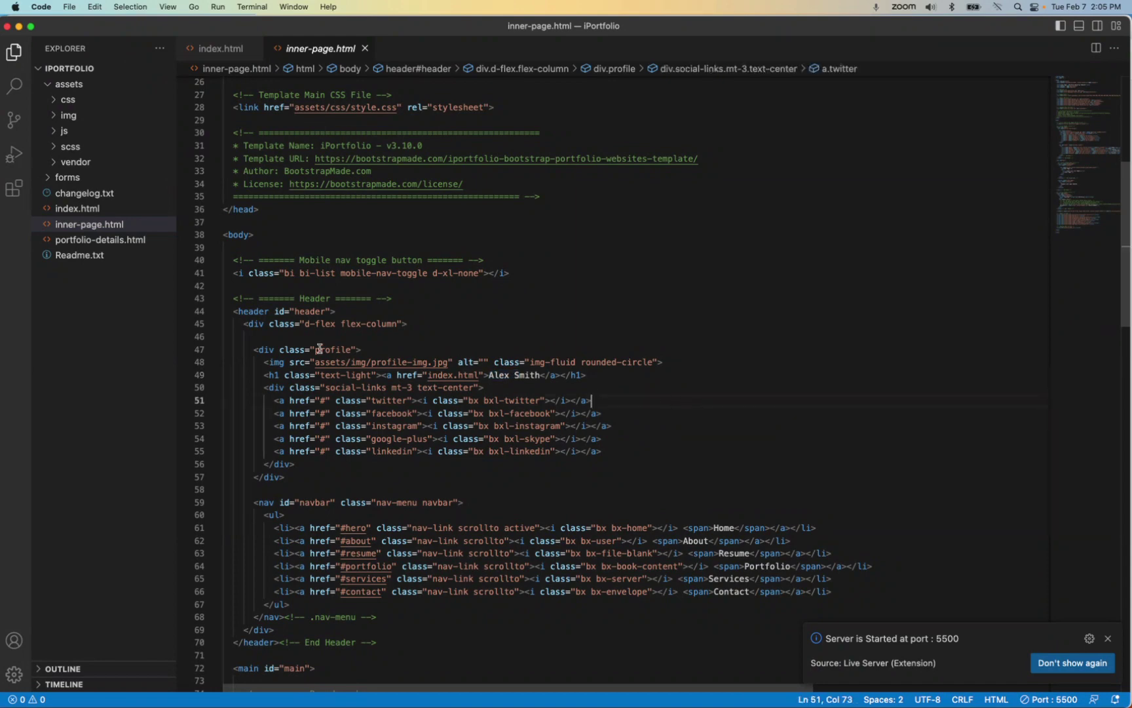
pyautogui.scroll(-3, 481, 368)
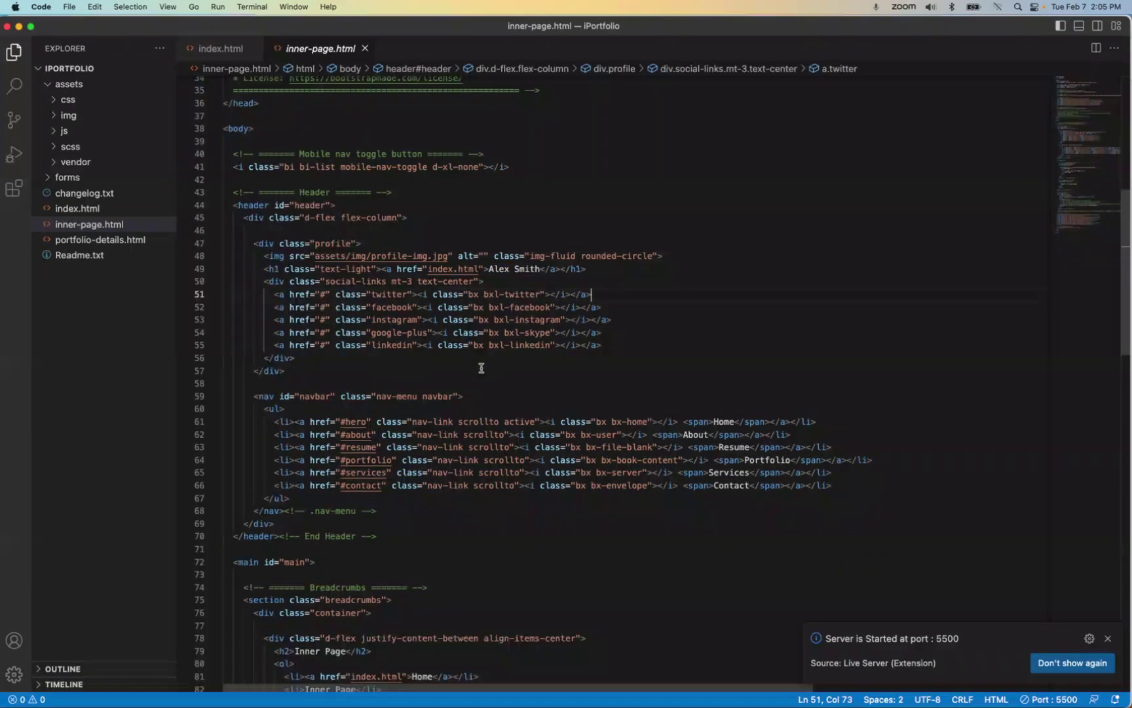
pyautogui.scroll(-3, 481, 368)
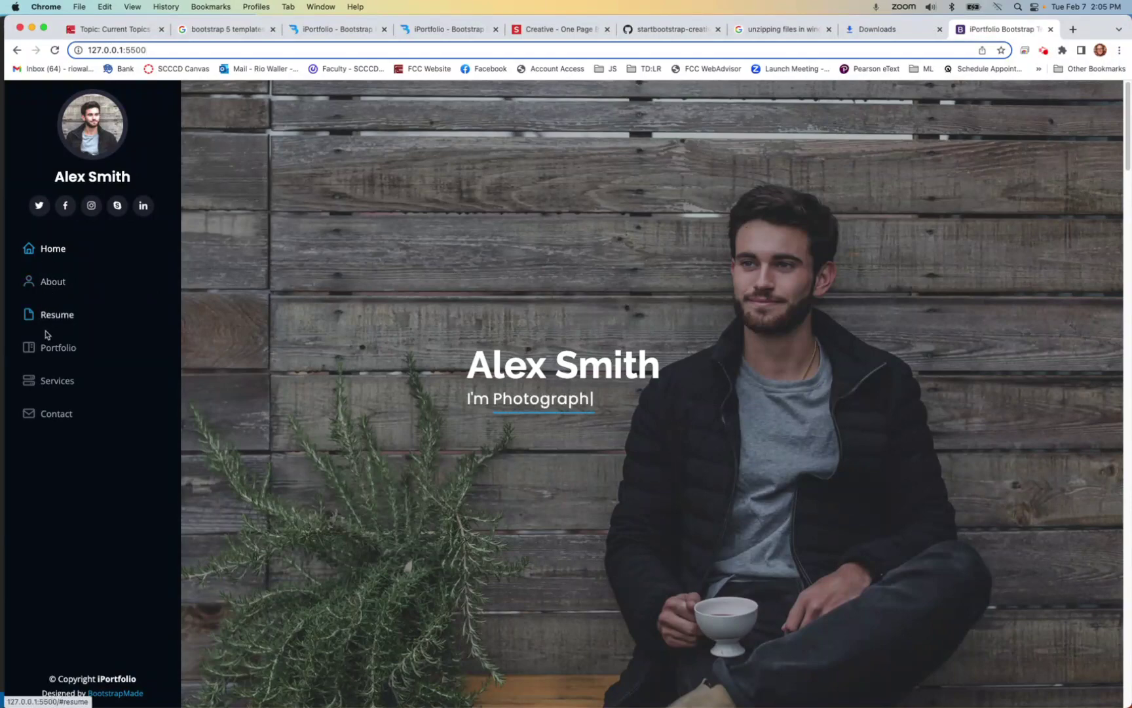
# - Browse the local site's About, Resume and Portfolio sections, back to Home, then return to VS Code
pyautogui.click(44, 281)
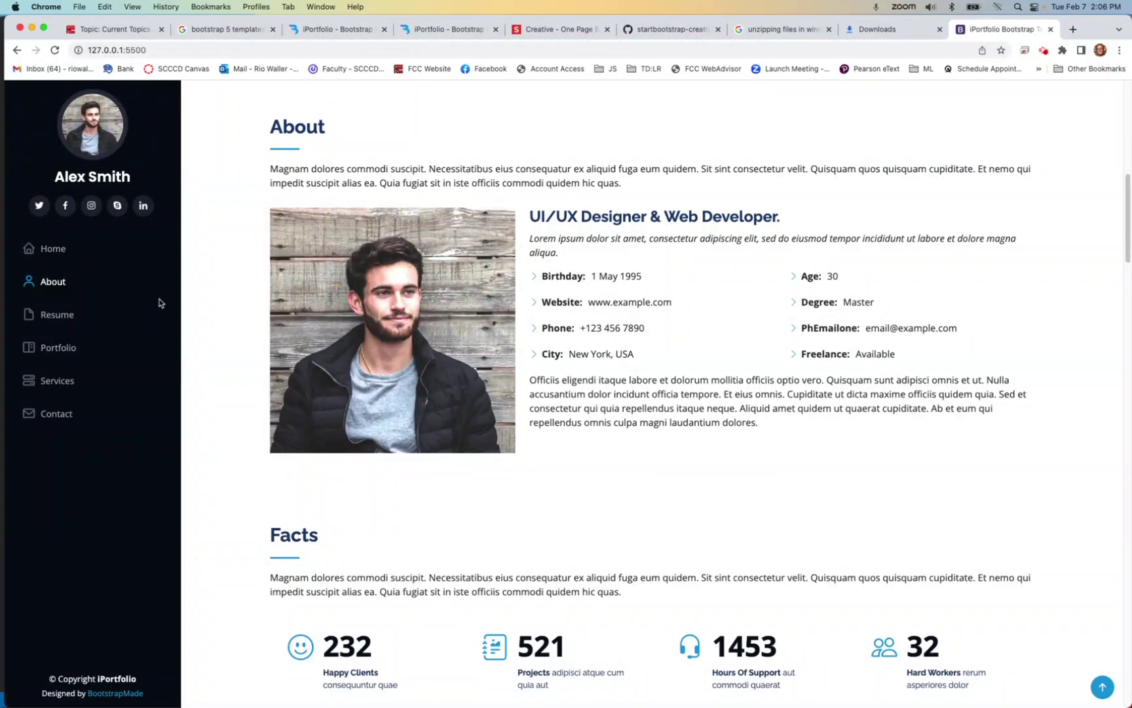
pyautogui.click(59, 317)
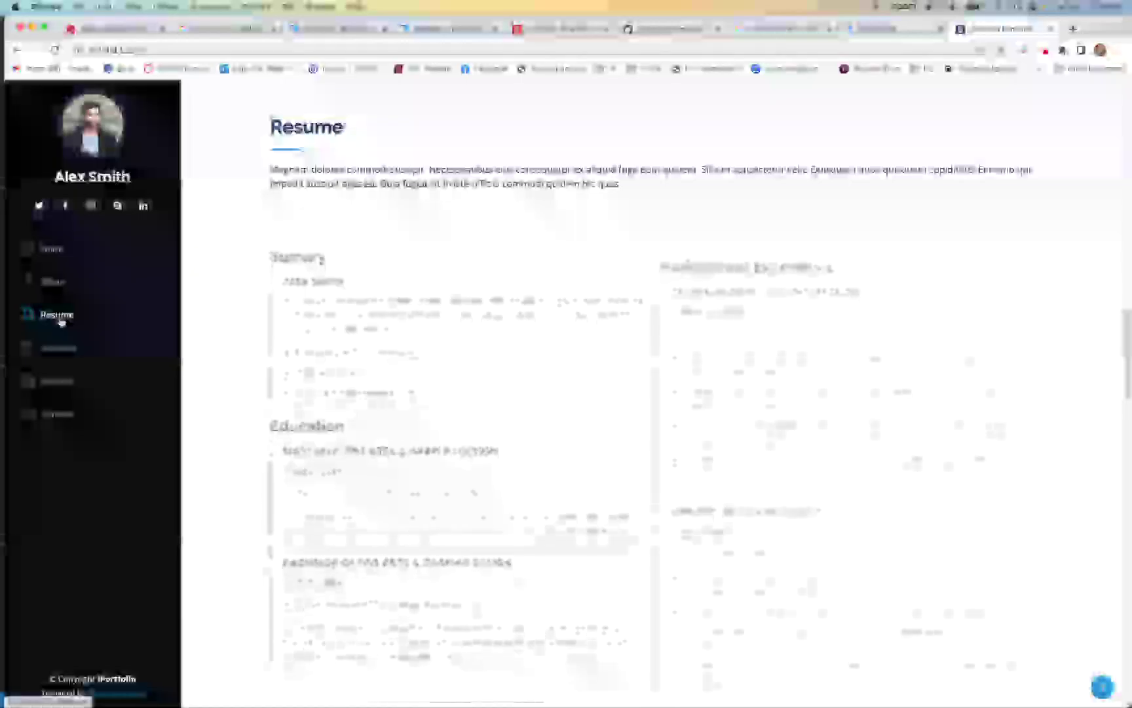
pyautogui.click(57, 348)
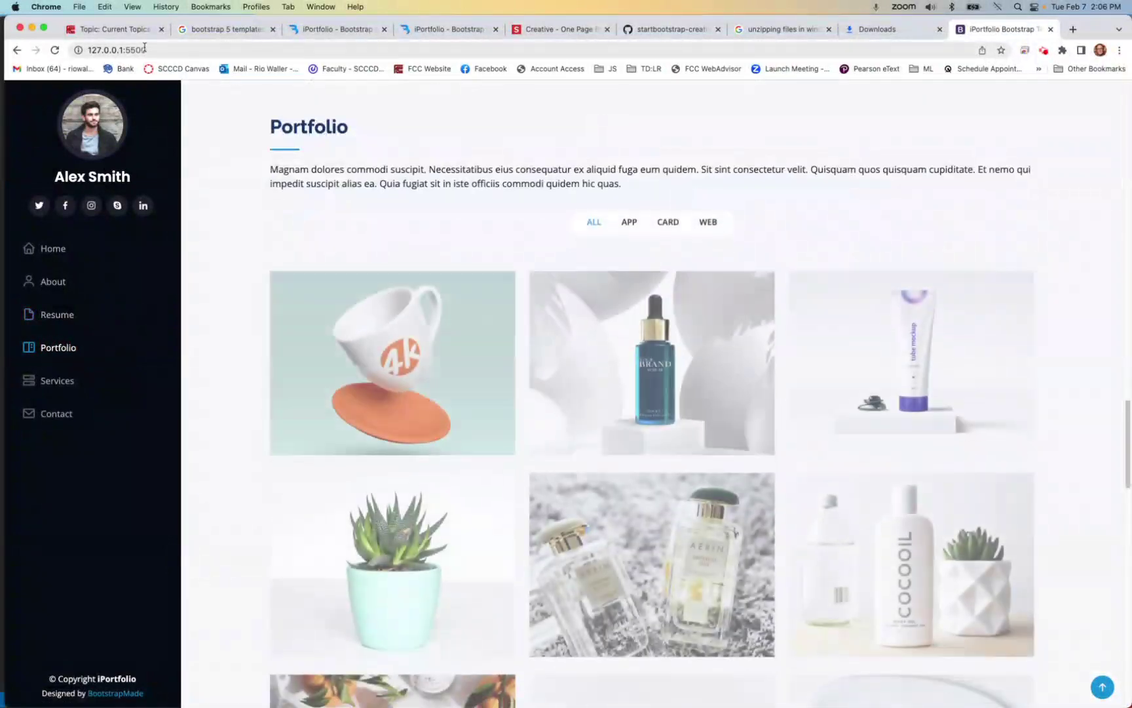
pyautogui.click(143, 48)
pyautogui.click(146, 48)
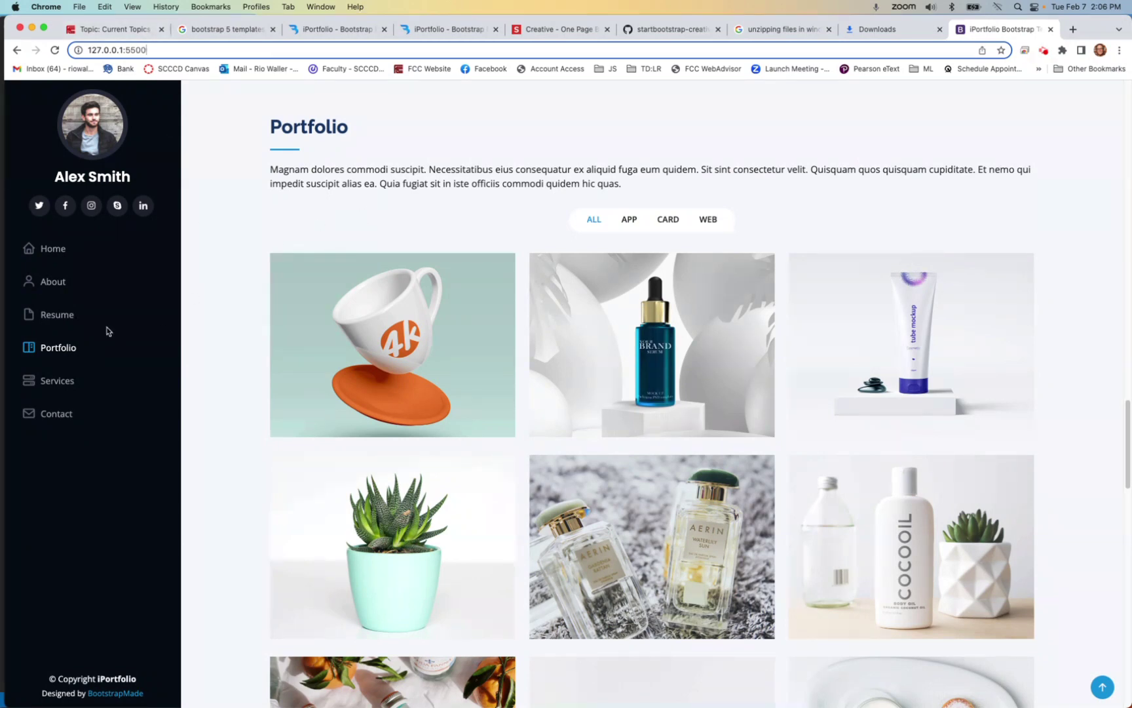
pyautogui.click(51, 256)
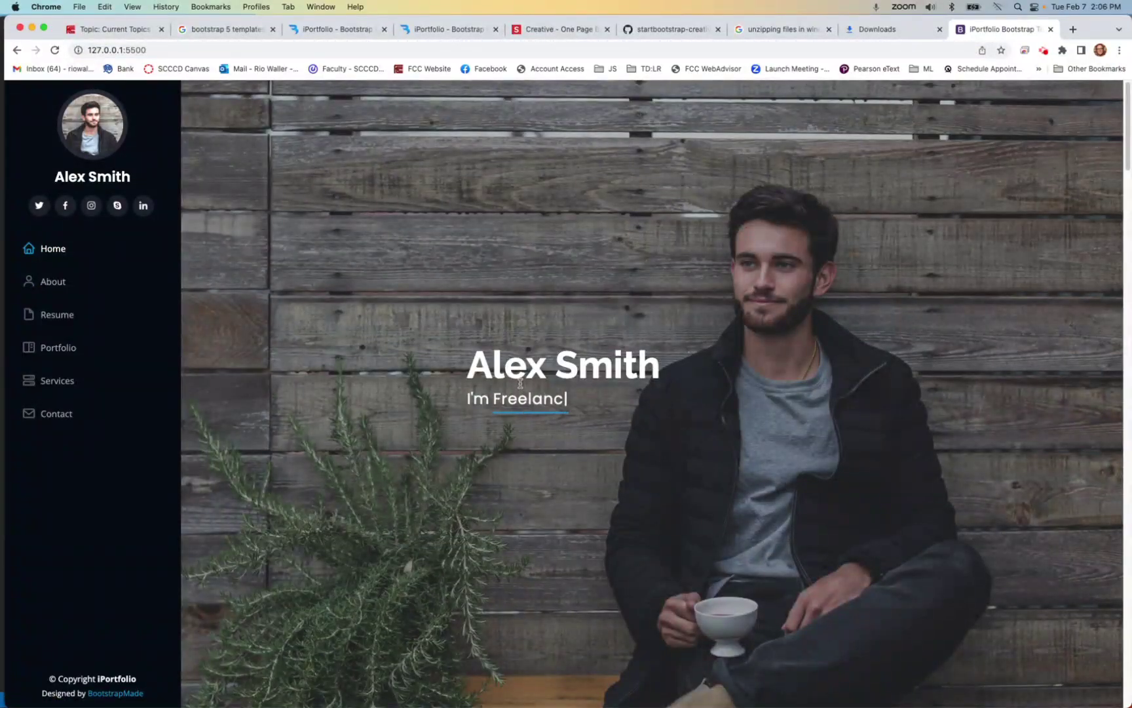
pyautogui.press('super+Tab')
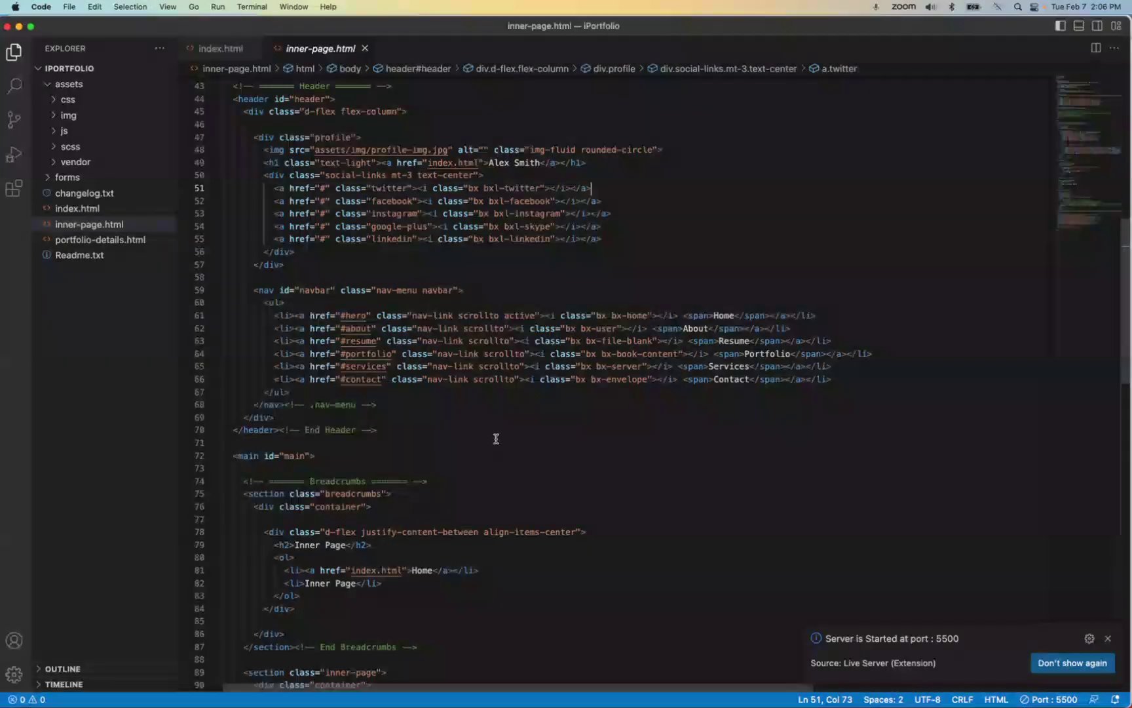
# - Dismiss the Live Server notification on inner-page.html and switch back to Chrome
pyautogui.scroll(-5, 590, 448)
pyautogui.scroll(-8, 590, 448)
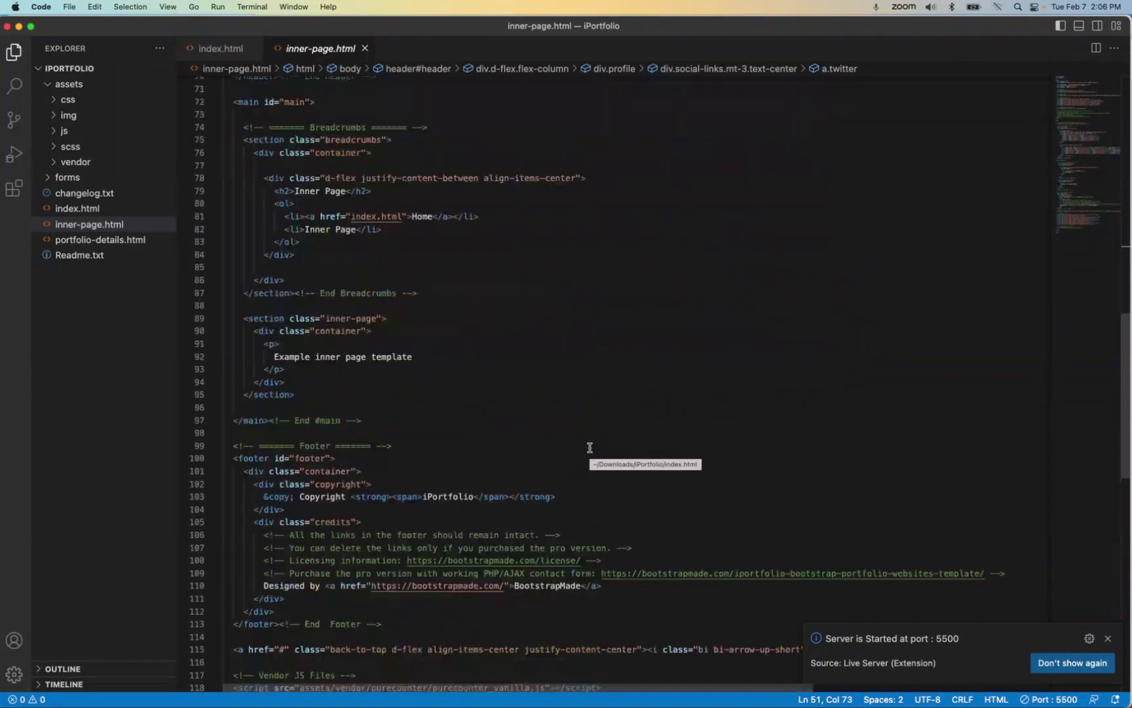
pyautogui.scroll(9, 590, 447)
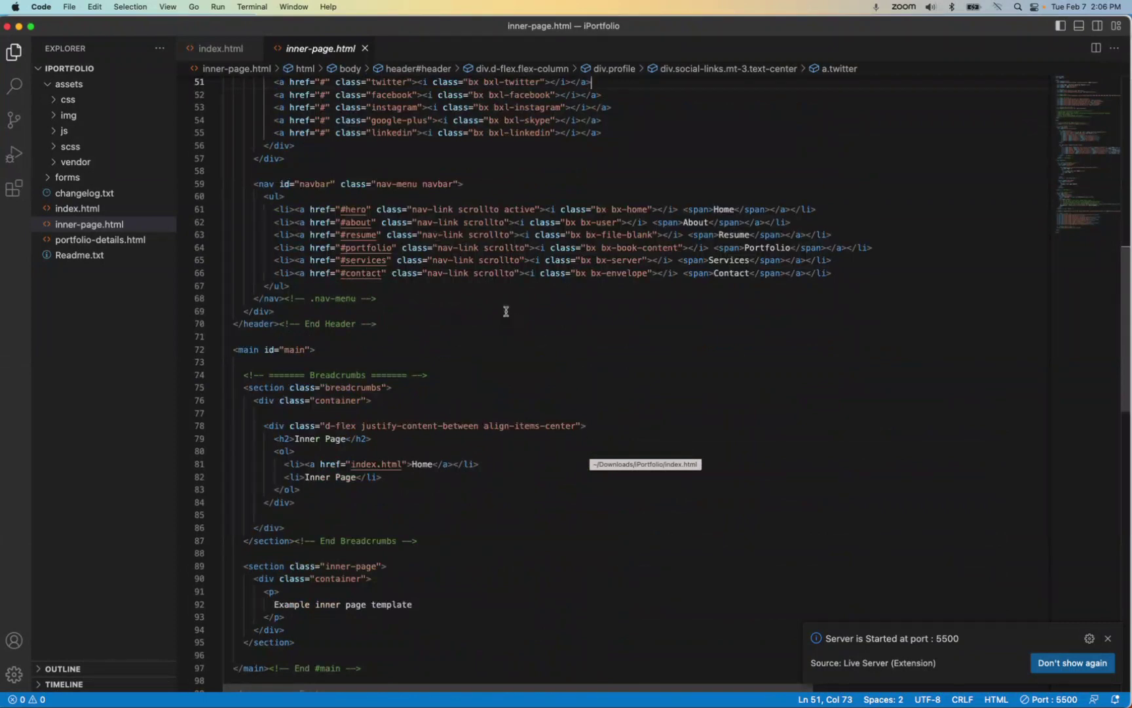
pyautogui.click(1108, 638)
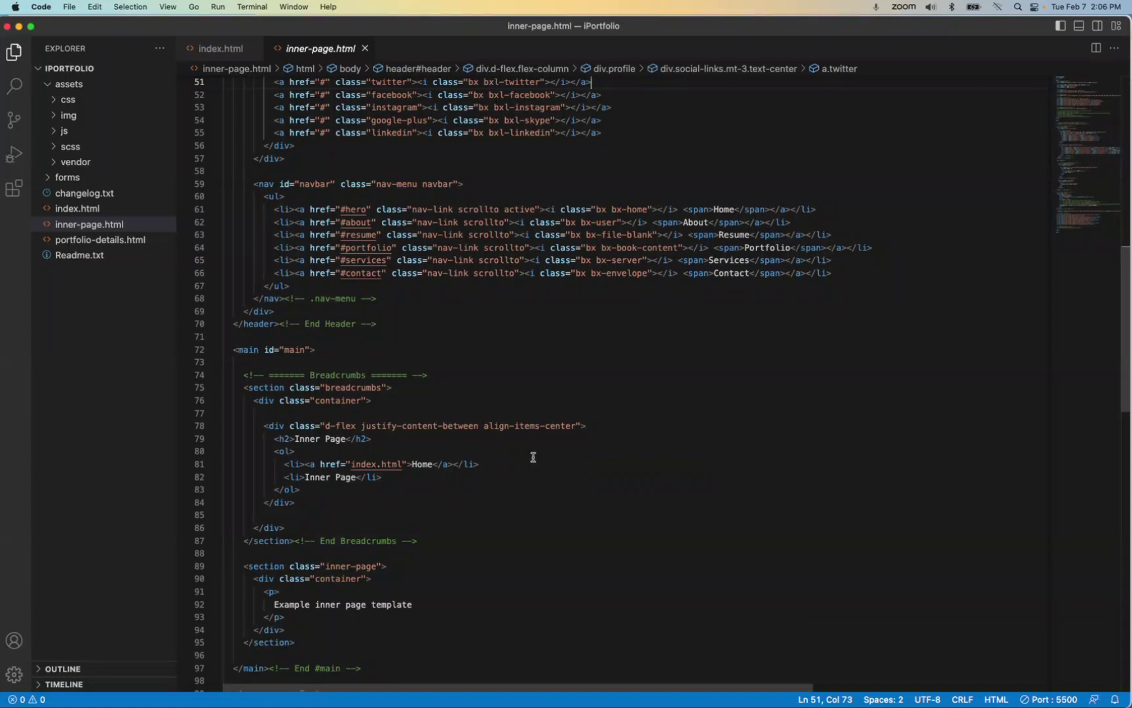
pyautogui.press('super+Tab')
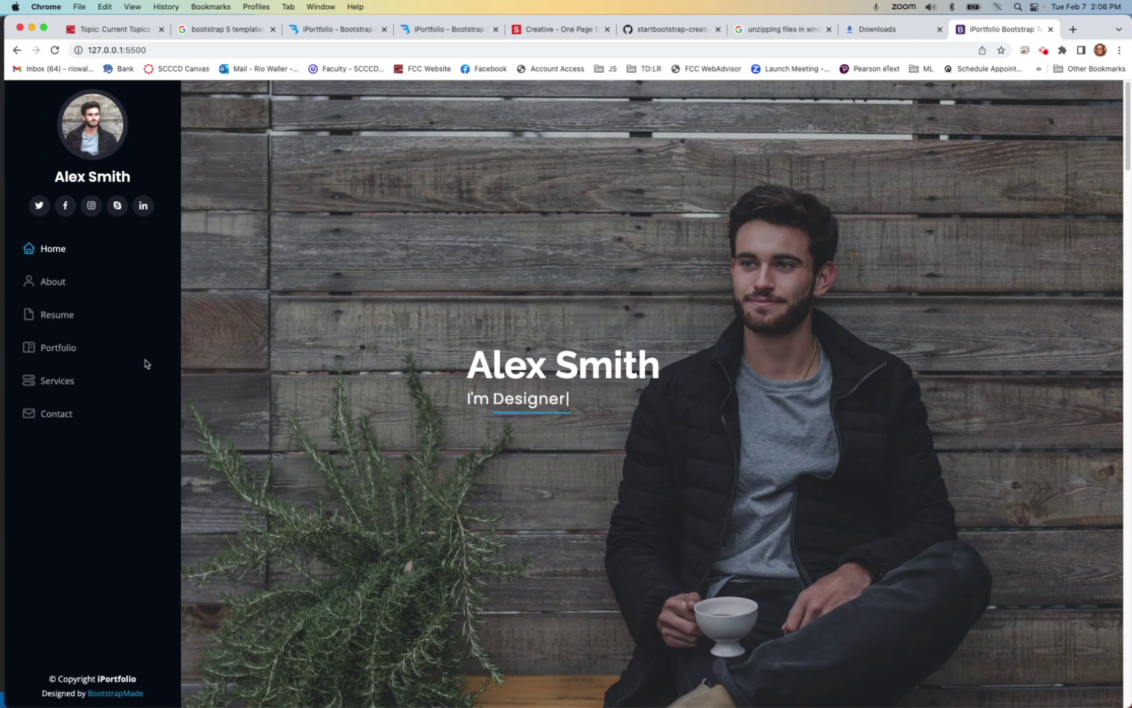
# - Open DevTools on the hero section, widen the responsive preview and shrink the DevTools interface
pyautogui.rightClick(370, 185)
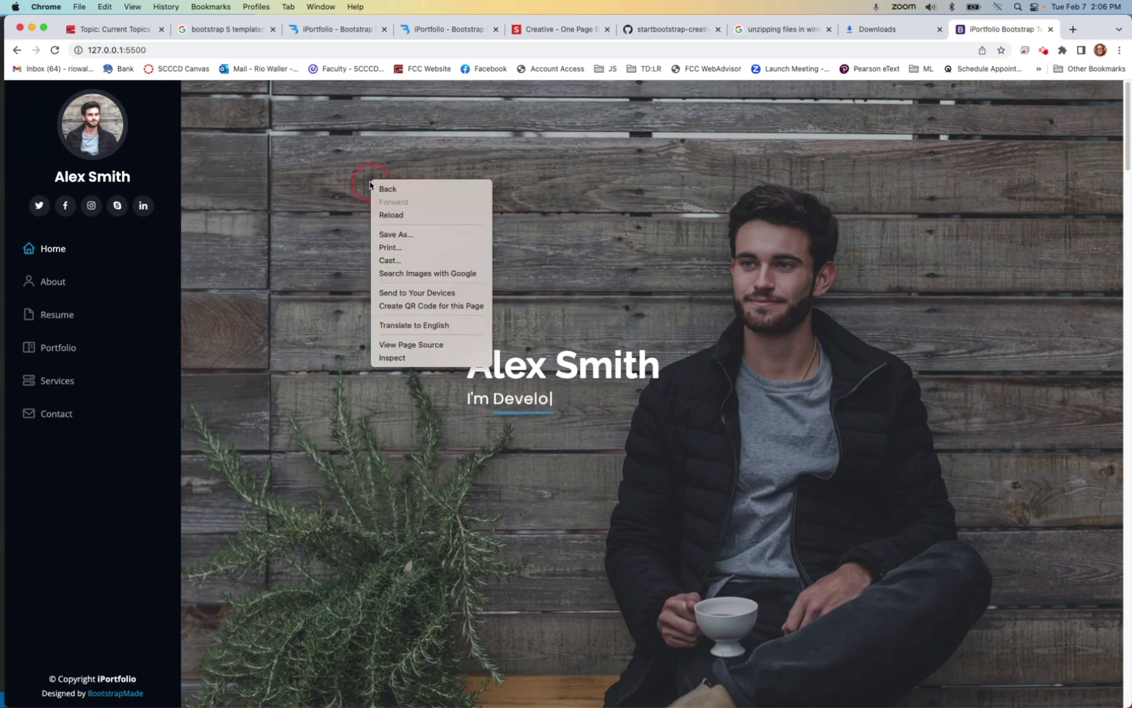
pyautogui.click(435, 358)
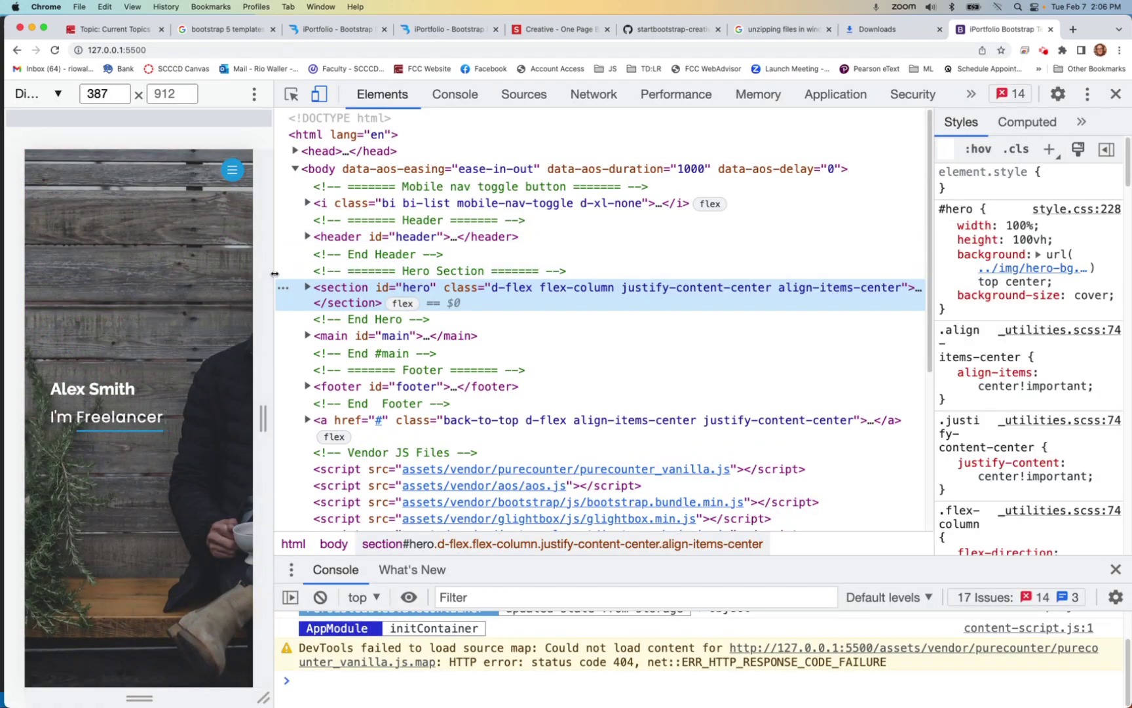
pyautogui.moveTo(279, 272); pyautogui.dragTo(447, 272)
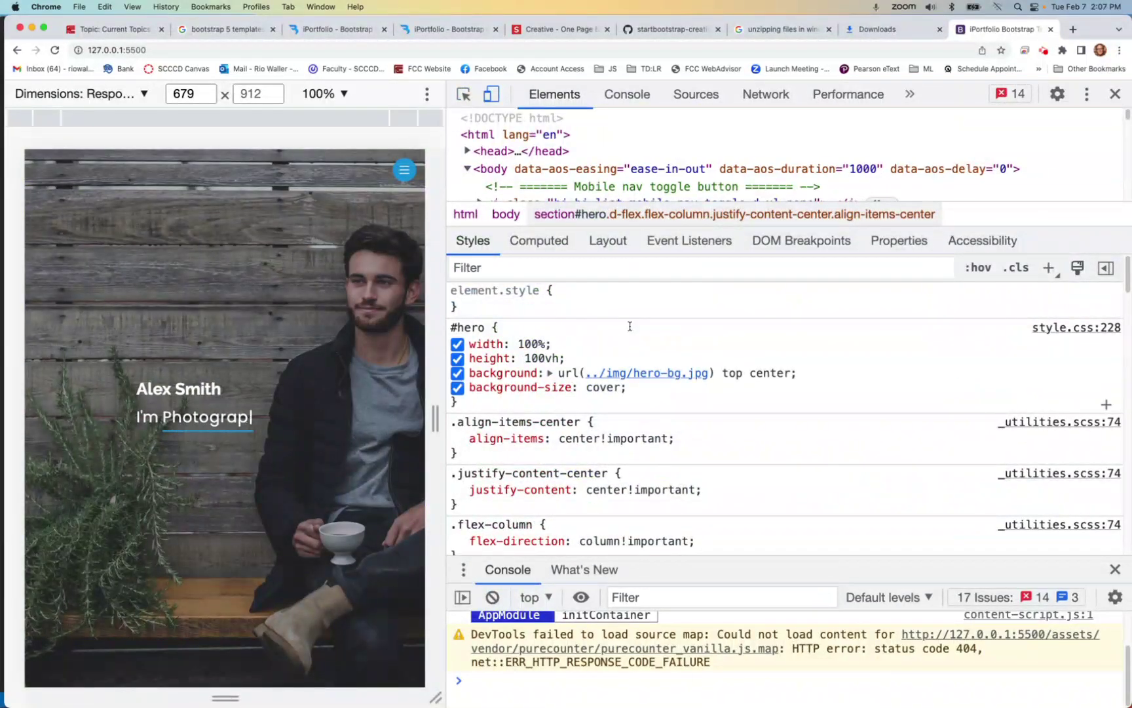
pyautogui.press('super+minus')
pyautogui.press('super+minus')
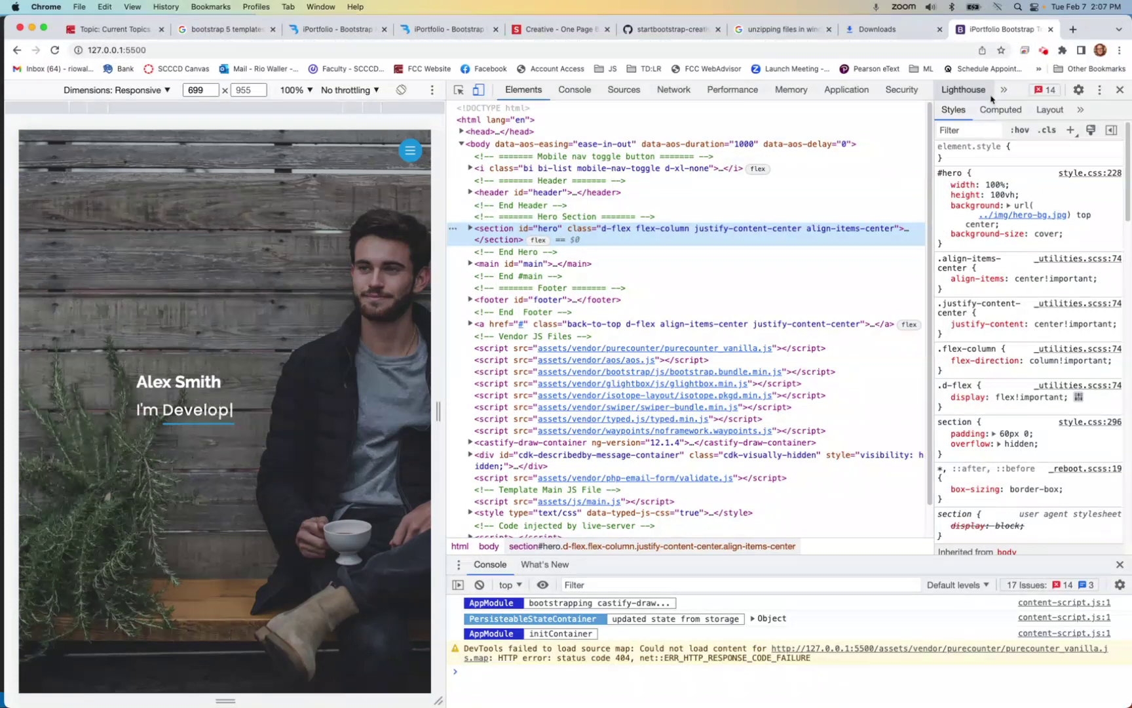
# - Toggle the #hero width and 100vh height rules off and back on
pyautogui.moveTo(1011, 217)
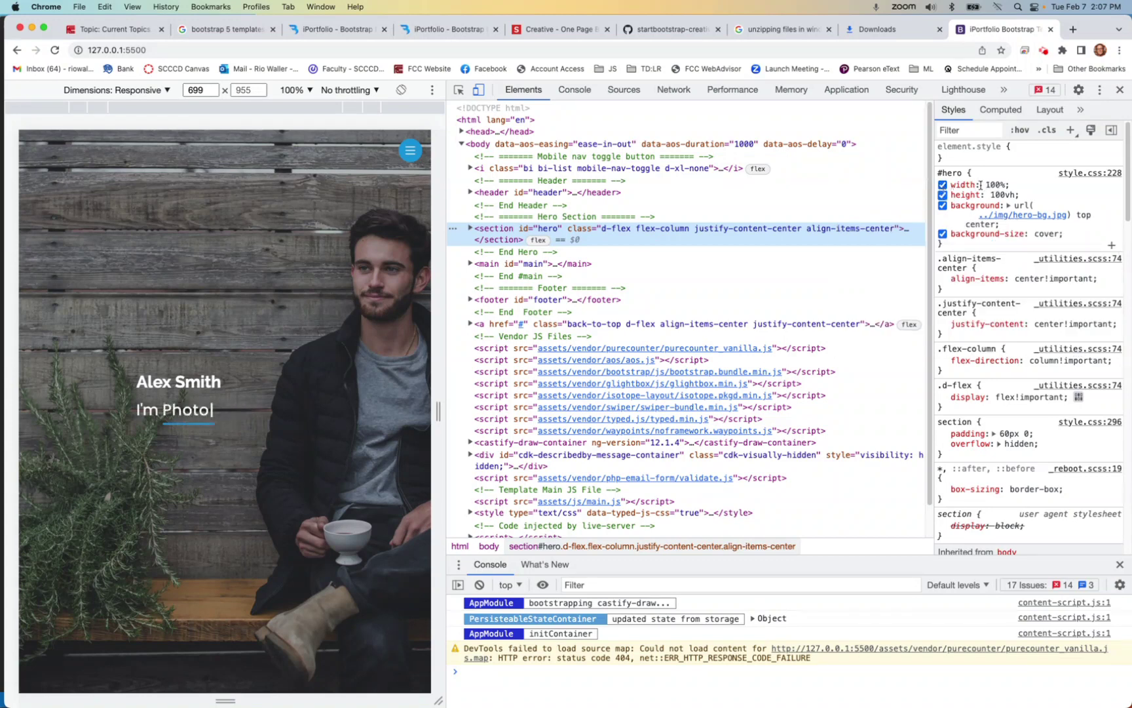
pyautogui.click(942, 185)
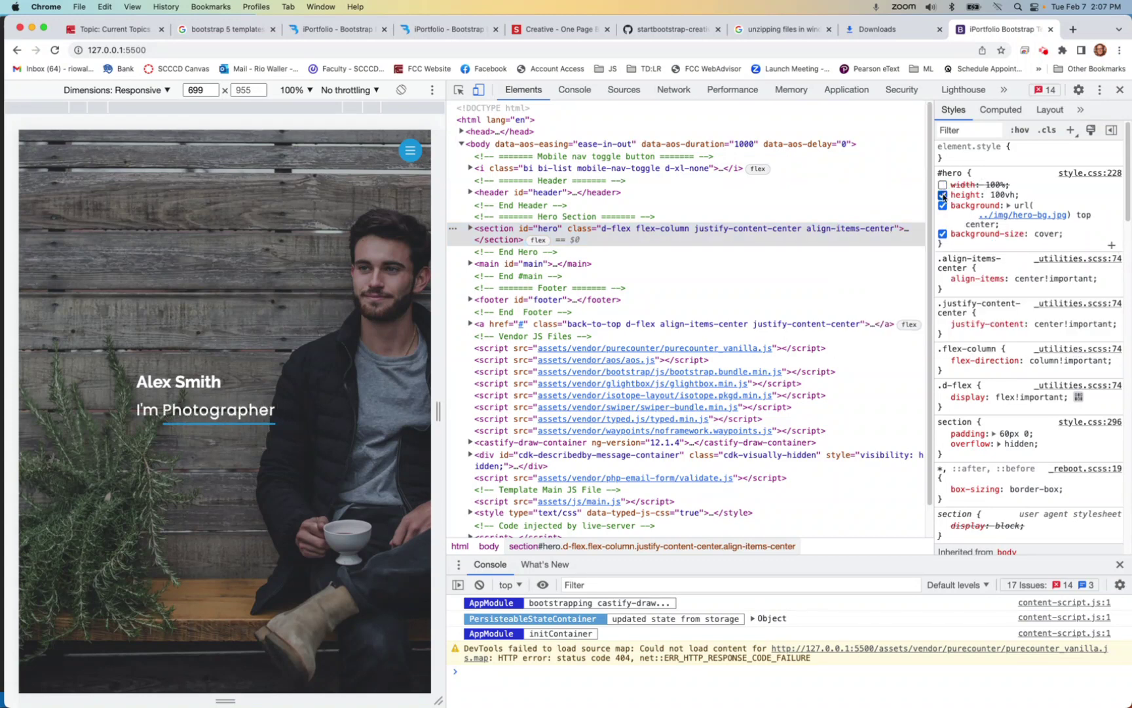
pyautogui.click(942, 195)
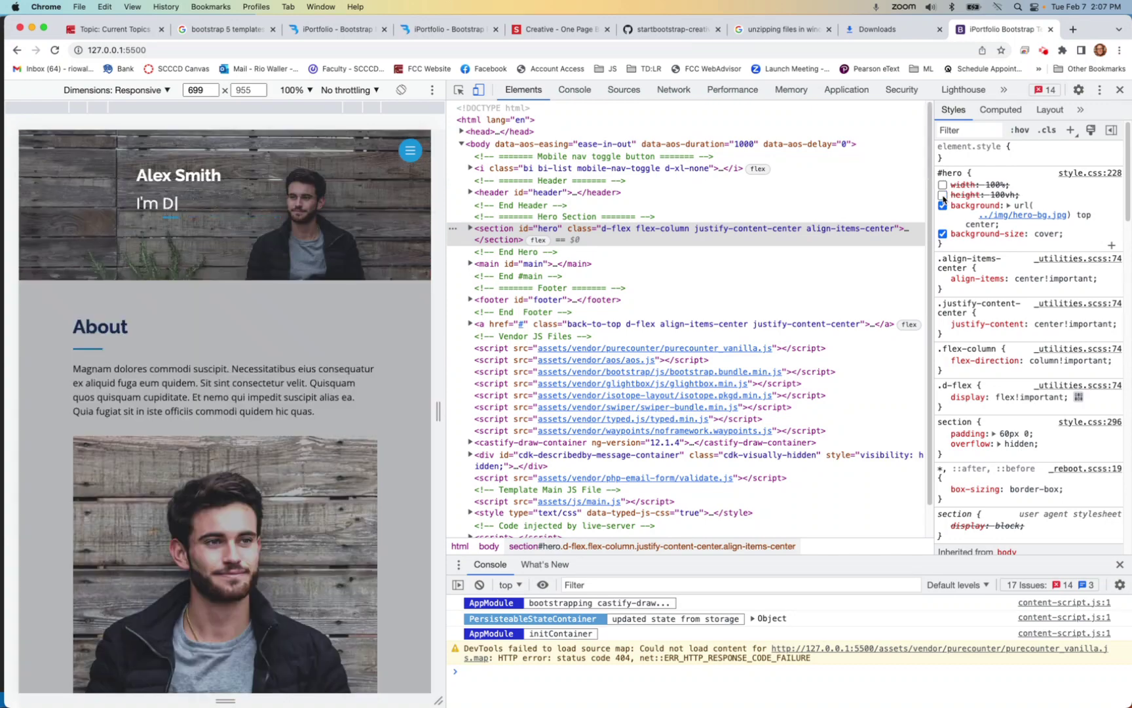
pyautogui.click(943, 195)
pyautogui.click(942, 185)
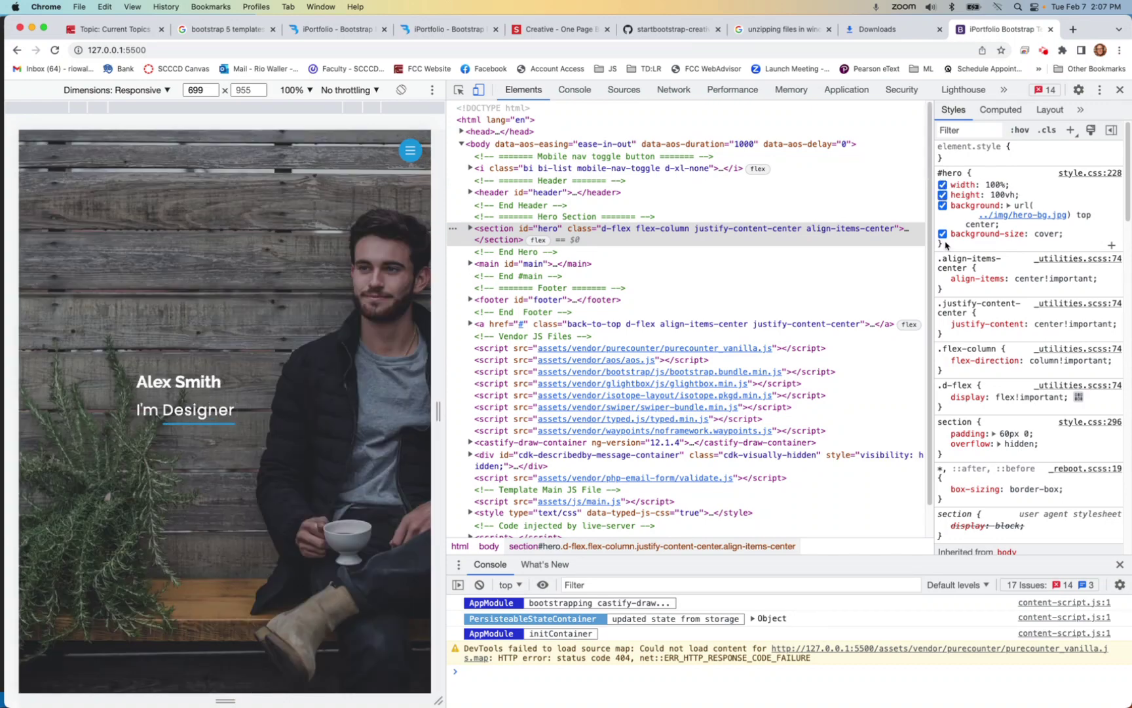
pyautogui.moveTo(1049, 217)
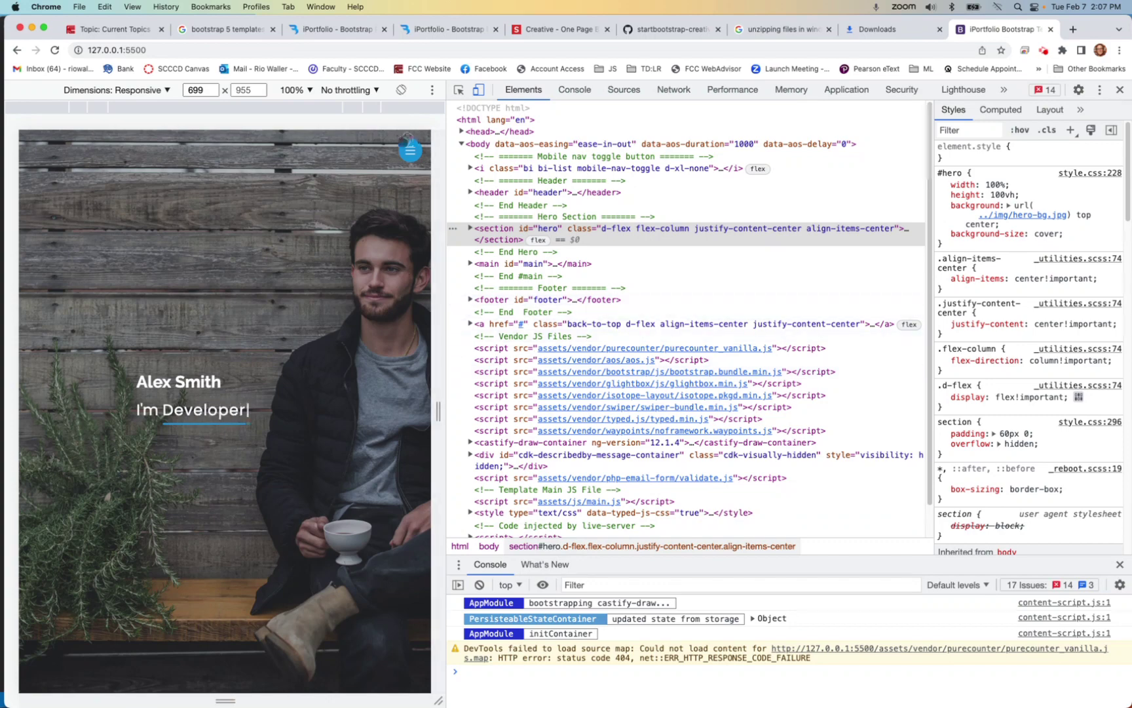
# - Close DevTools and inspect the sidebar profile img, showing its 120px width and 8px border
pyautogui.click(1120, 90)
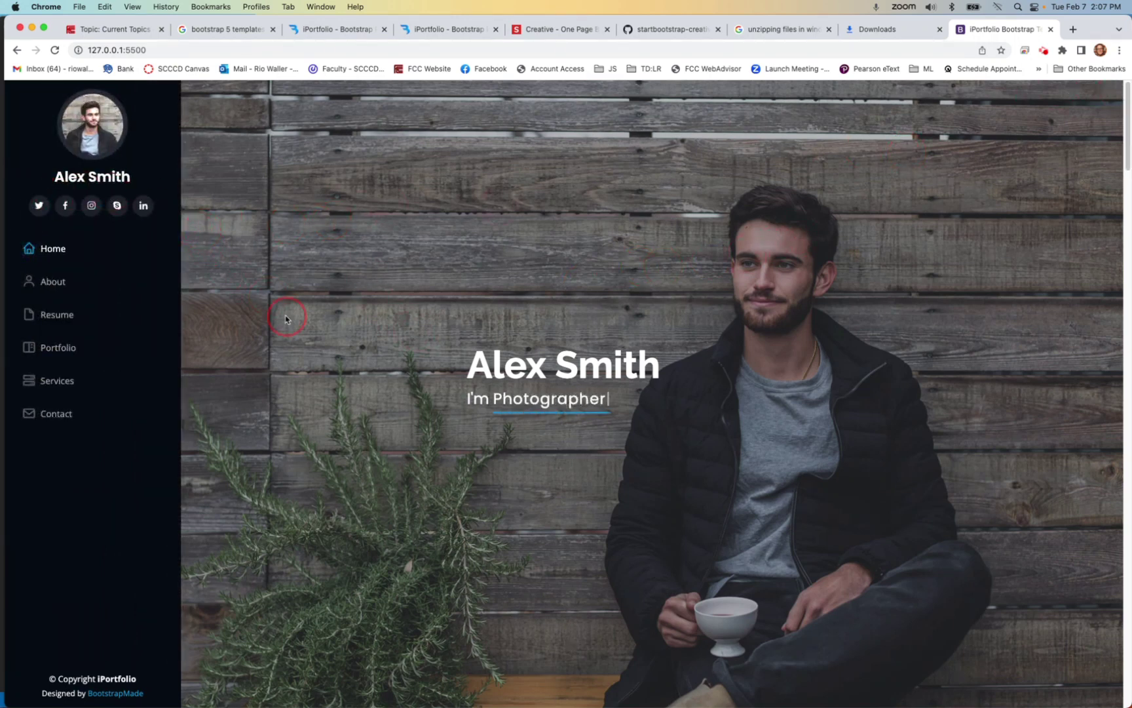
pyautogui.rightClick(72, 131)
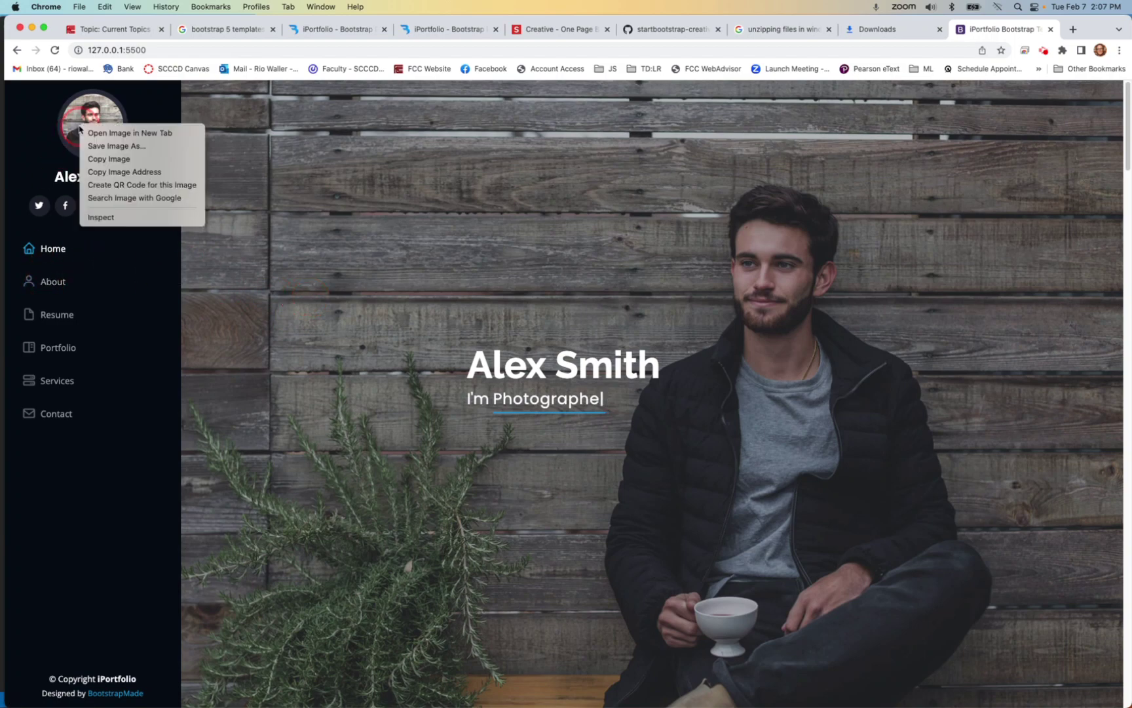
pyautogui.click(525, 249)
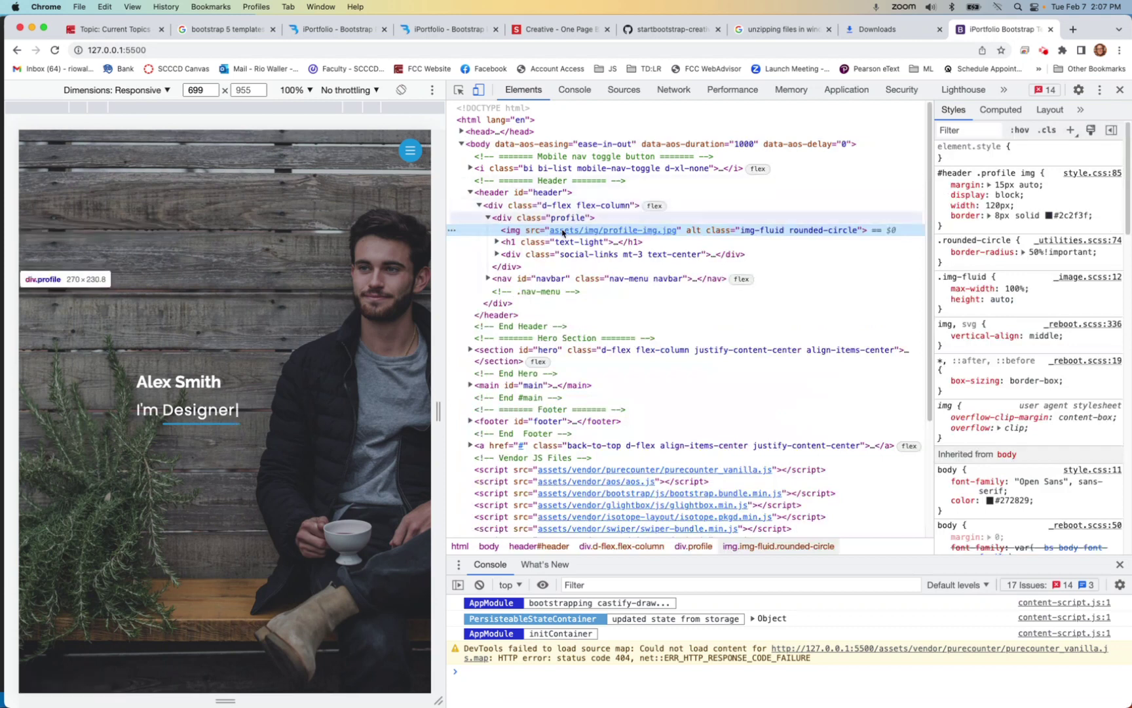
pyautogui.moveTo(616, 236)
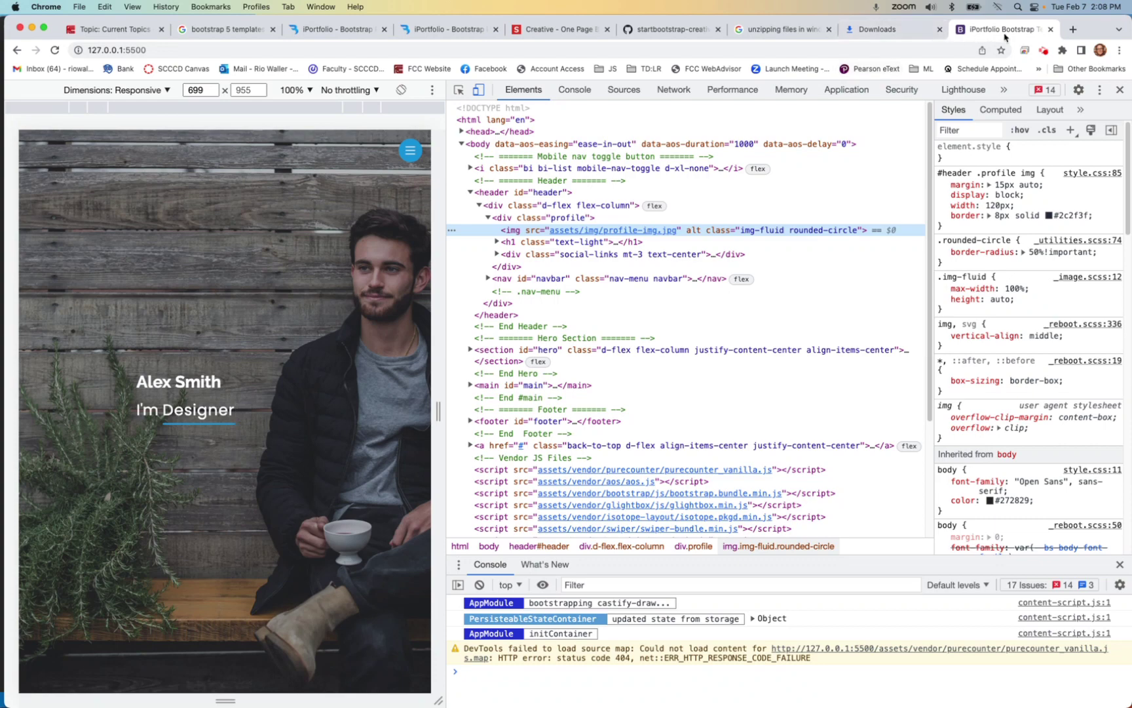
pyautogui.scroll(-4, 597, 308)
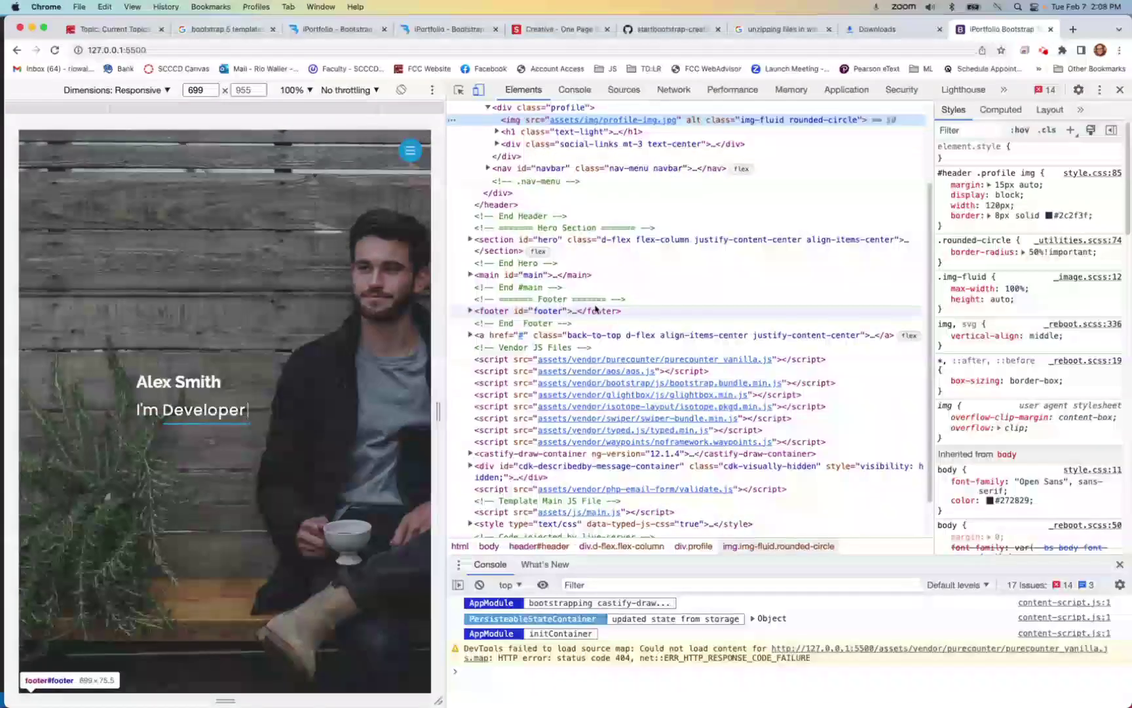
pyautogui.scroll(-2, 597, 308)
pyautogui.scroll(6, 595, 308)
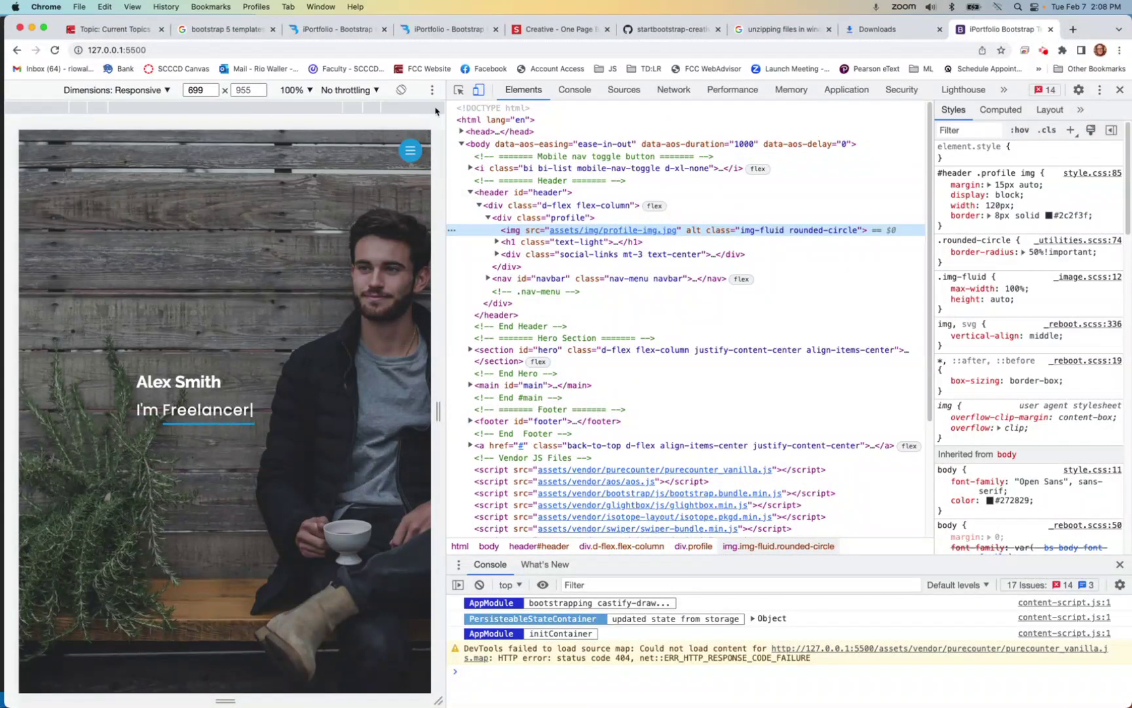
pyautogui.click(1120, 89)
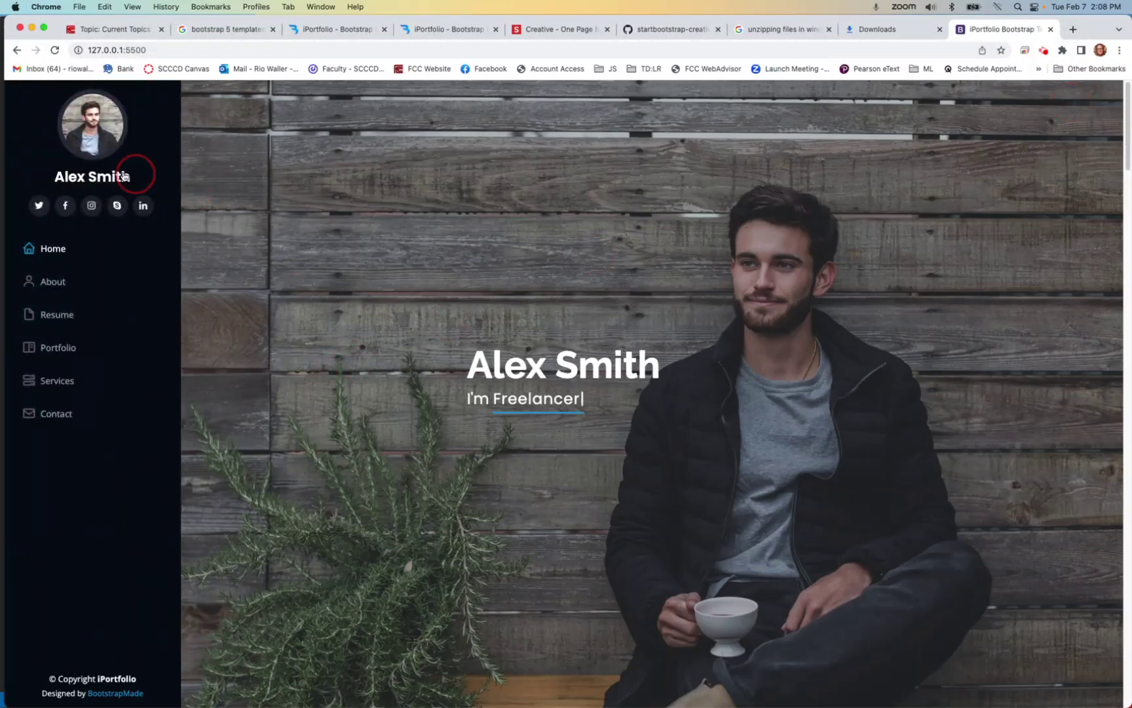
pyautogui.press('super+Tab')
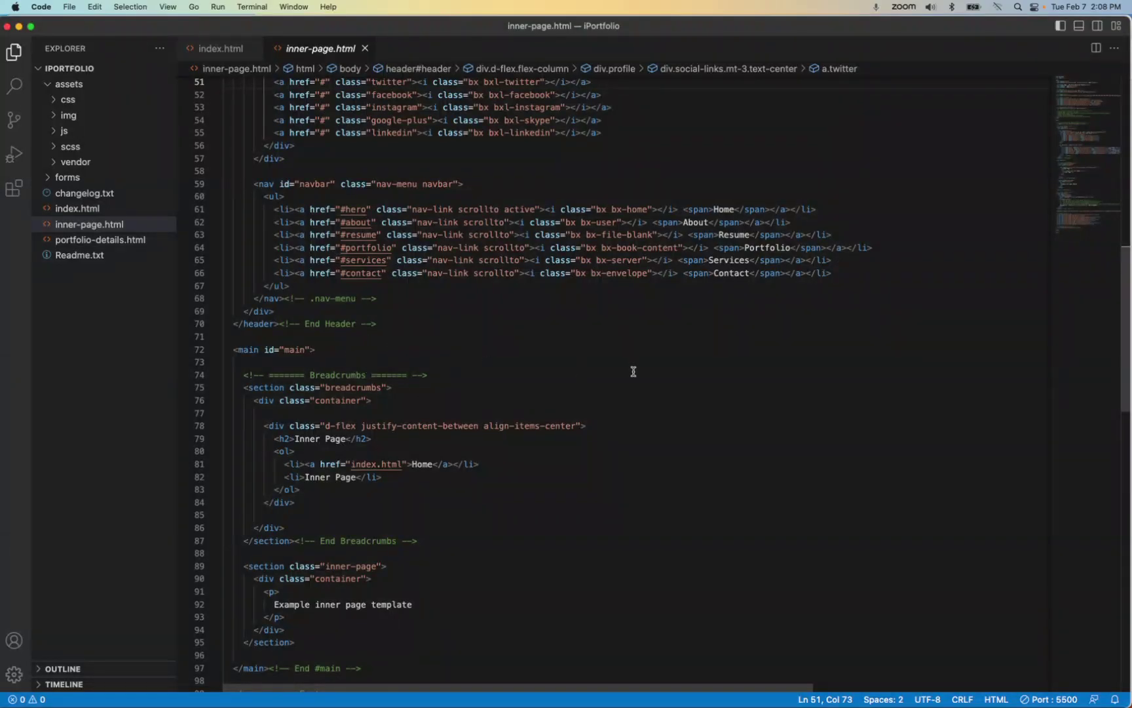
pyautogui.scroll(5, 634, 372)
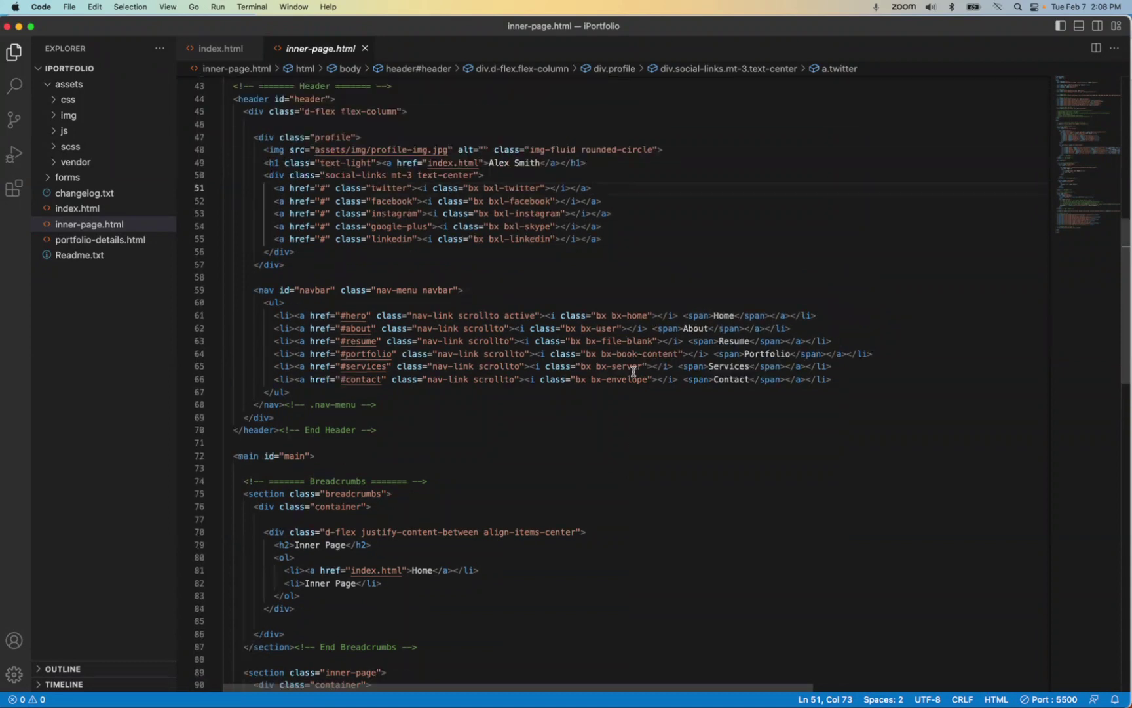
pyautogui.click(46, 86)
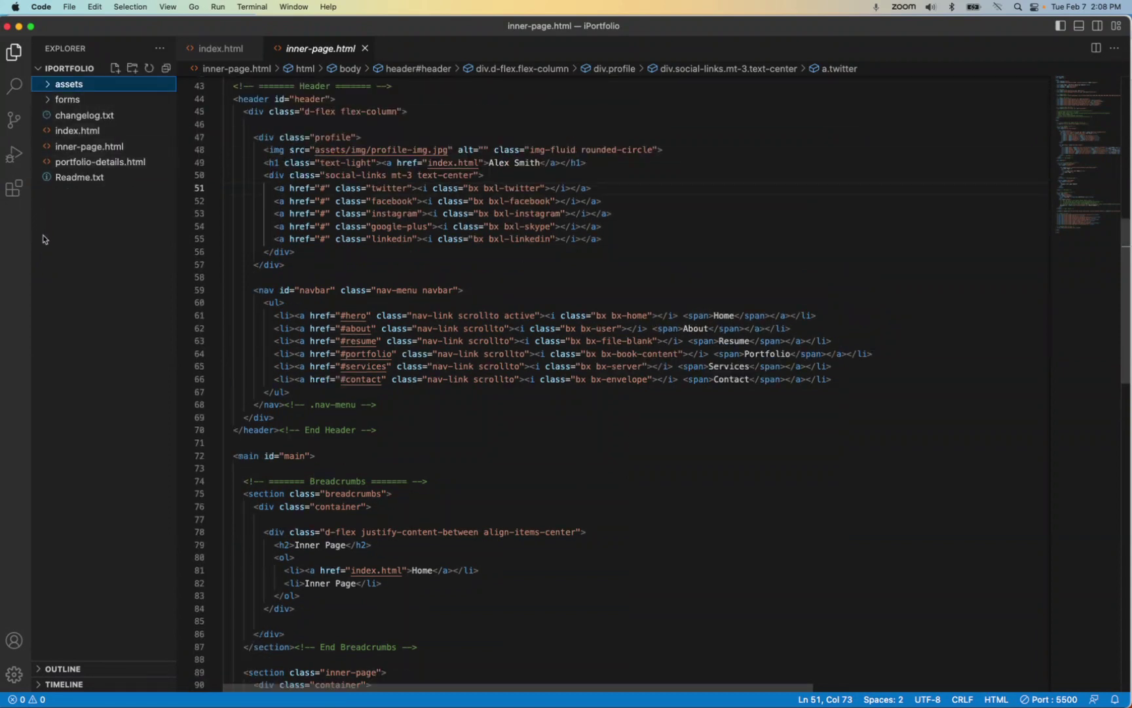
pyautogui.click(74, 105)
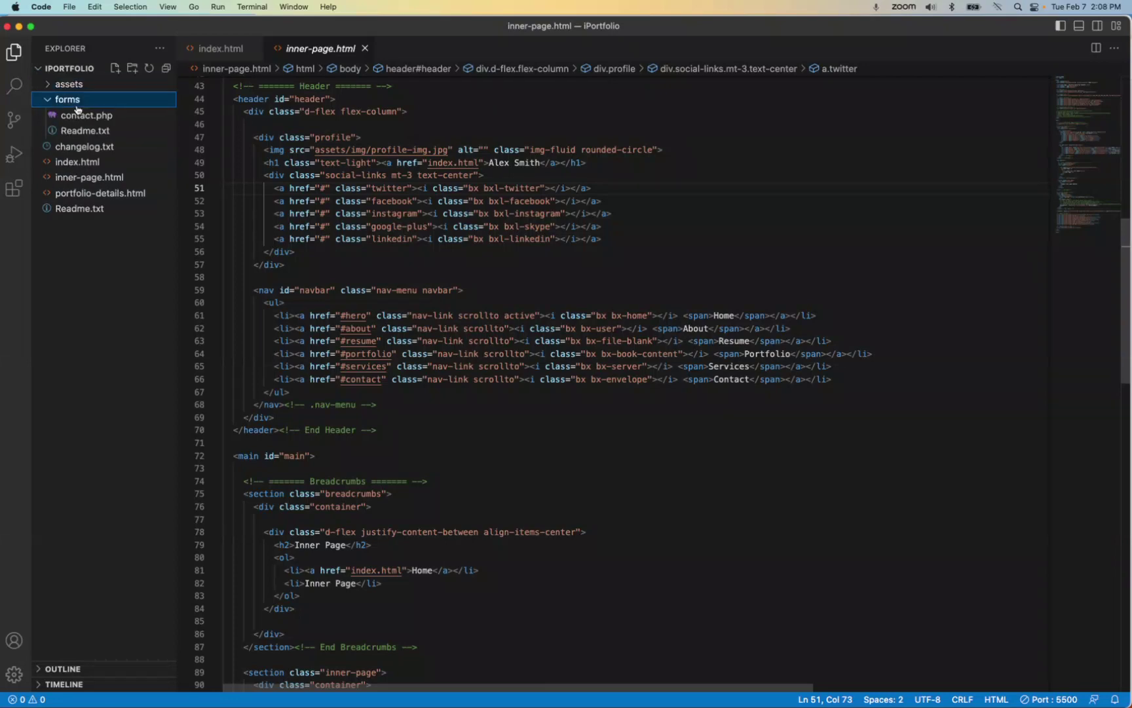
pyautogui.click(73, 103)
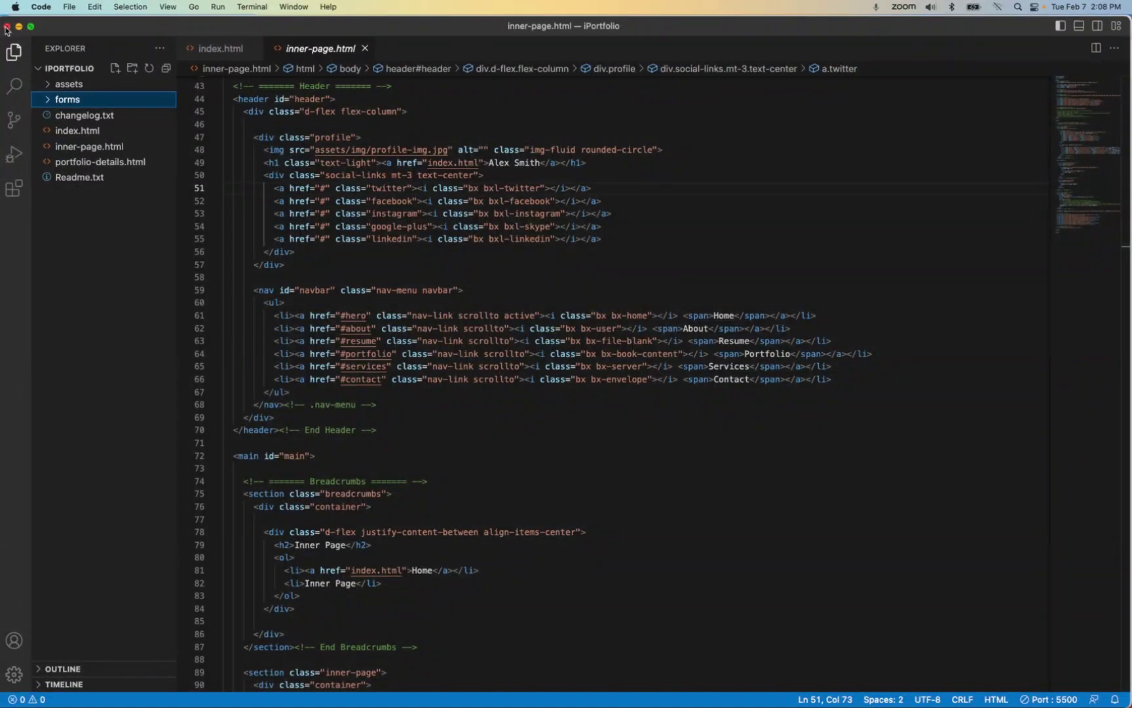
# - Use File > Open to load Downloads/startbootstrap-creative-master as the workspace folder
pyautogui.click(66, 7)
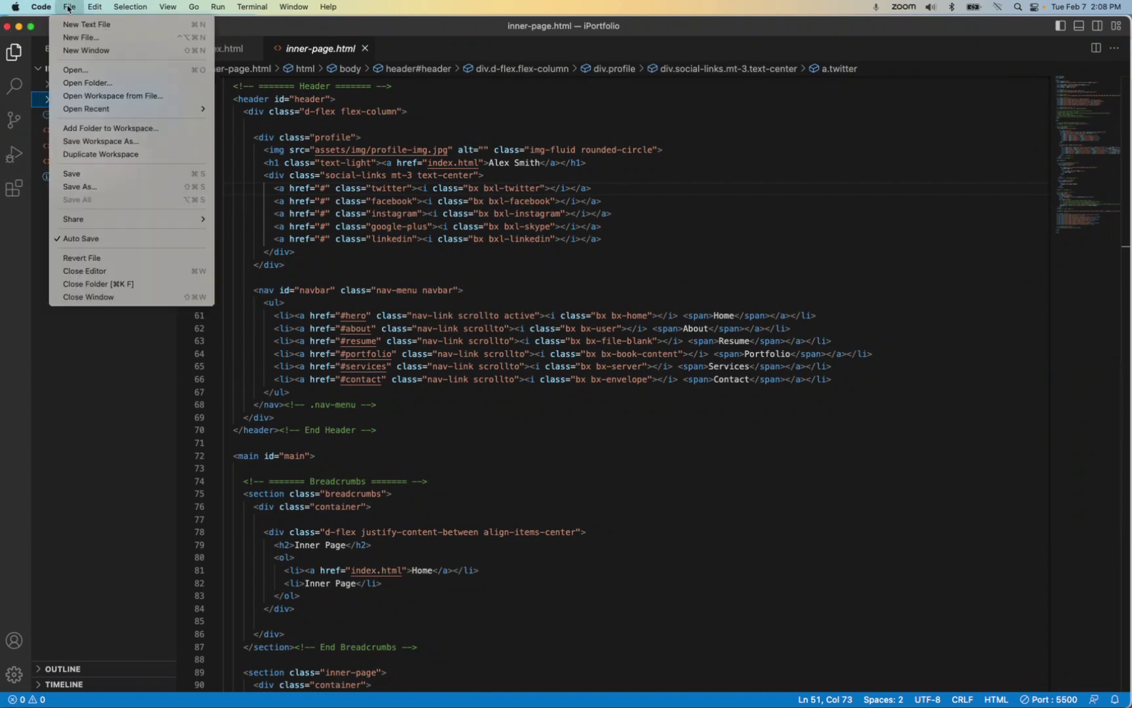
pyautogui.moveTo(83, 106)
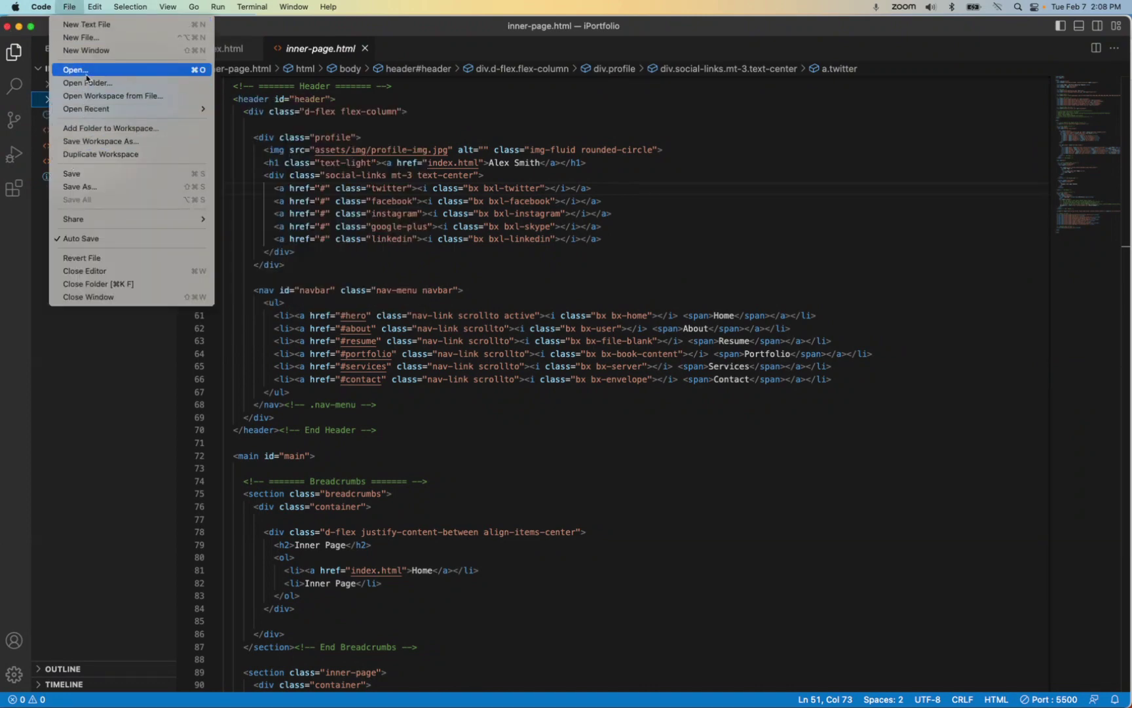
pyautogui.click(85, 83)
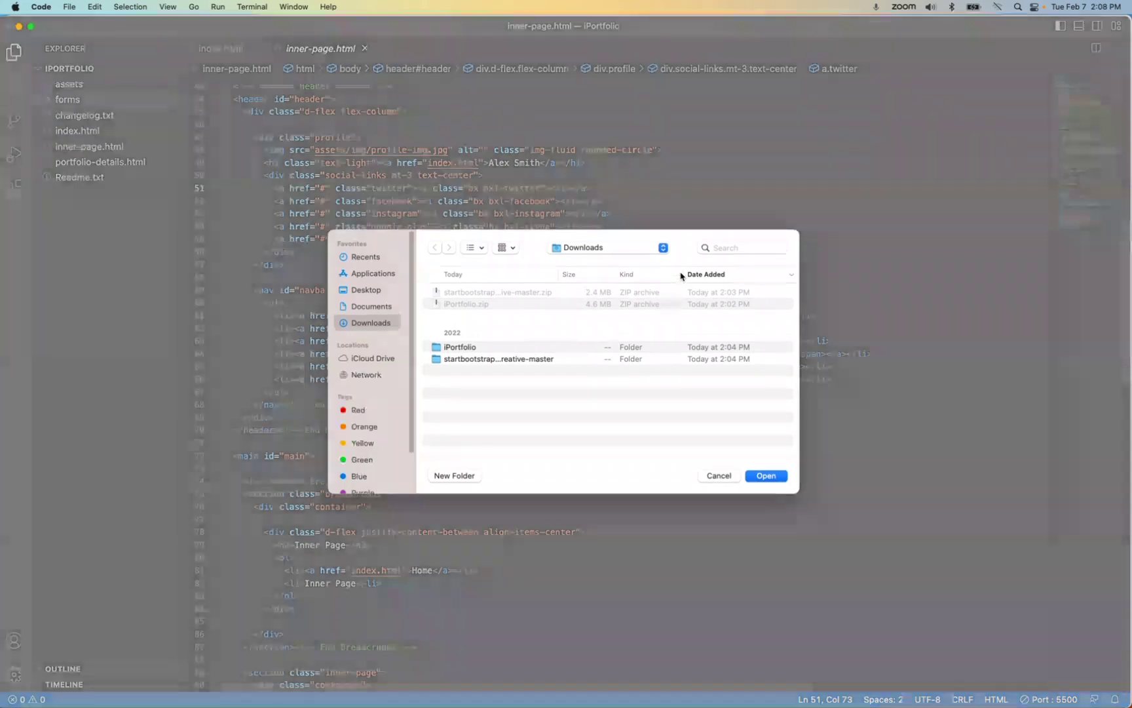
pyautogui.click(470, 361)
pyautogui.click(764, 476)
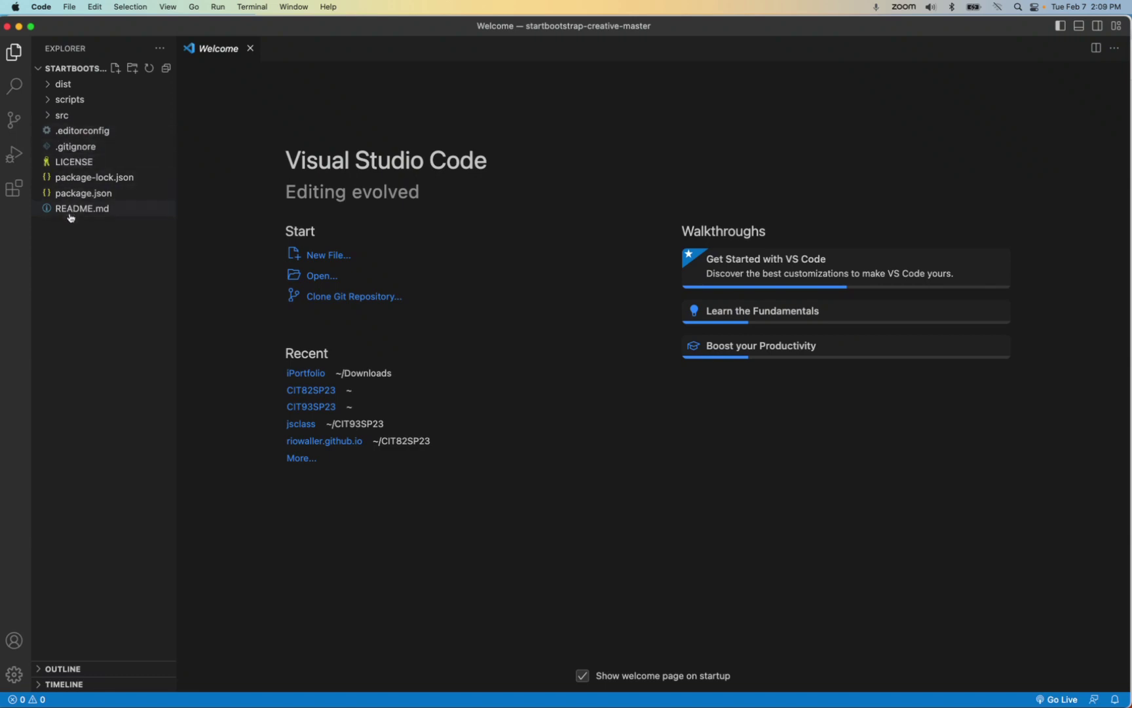
# - Expand the dist folder, peek into assets, and open dist/index.html
pyautogui.click(49, 89)
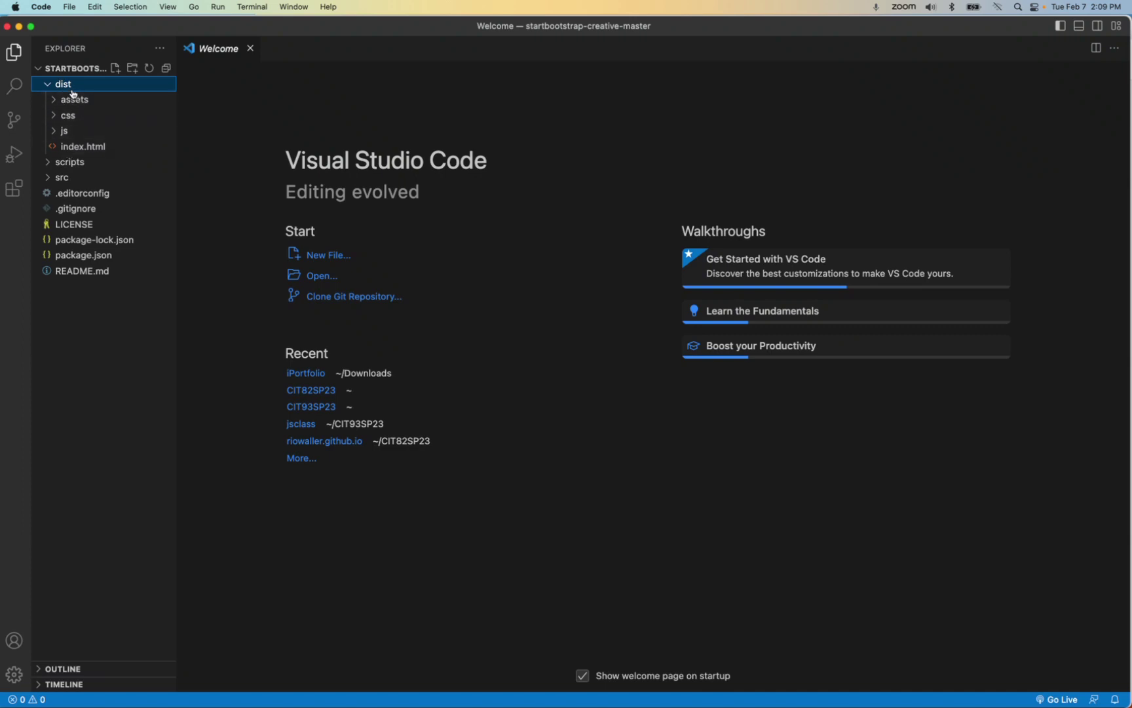
pyautogui.click(72, 101)
pyautogui.click(55, 101)
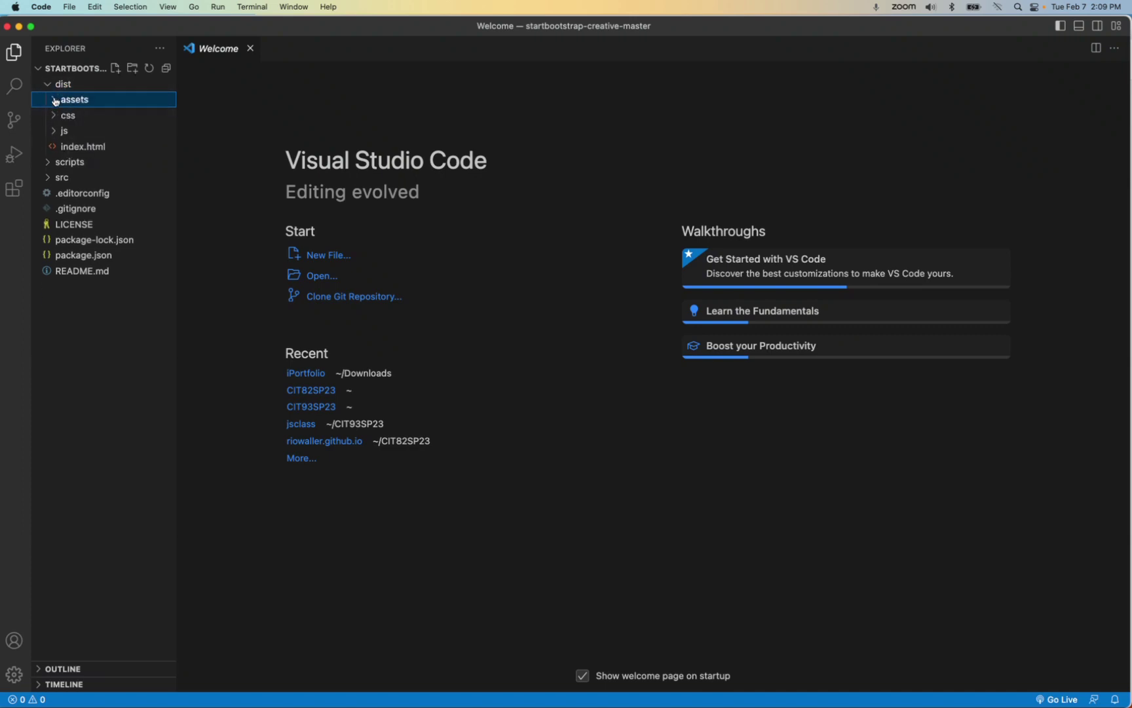
pyautogui.click(91, 147)
# - Scroll through the Creative template's index.html code
pyautogui.scroll(-2, 646, 282)
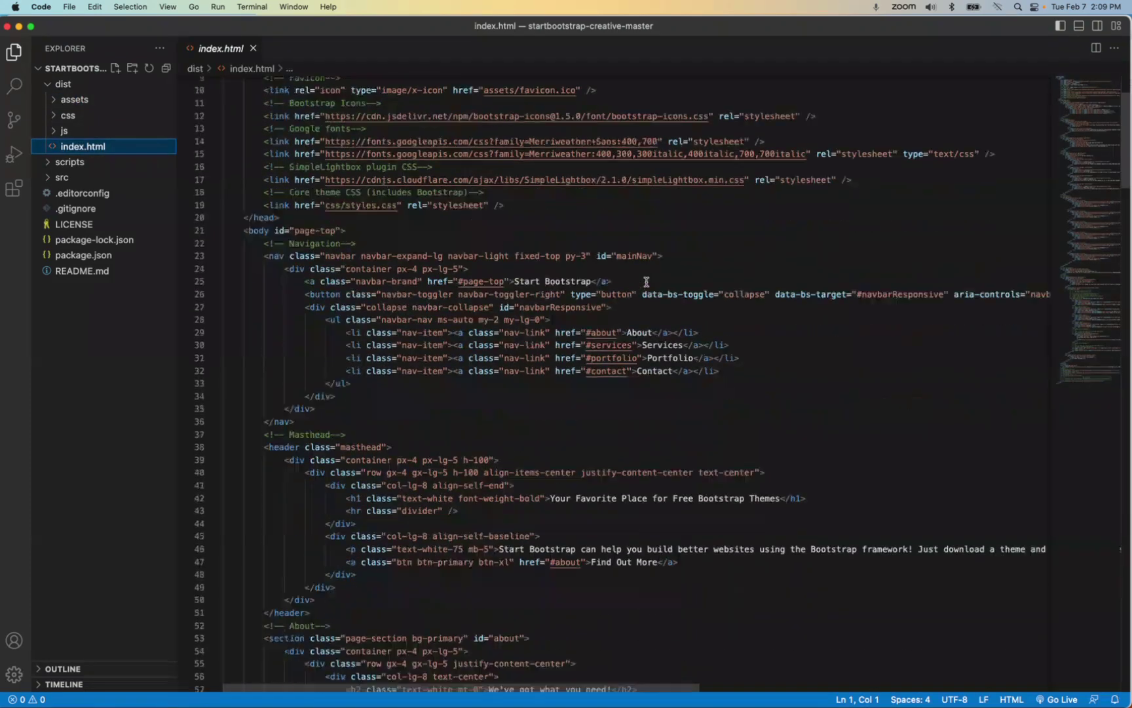
pyautogui.scroll(-2, 646, 281)
pyautogui.scroll(-2, 647, 282)
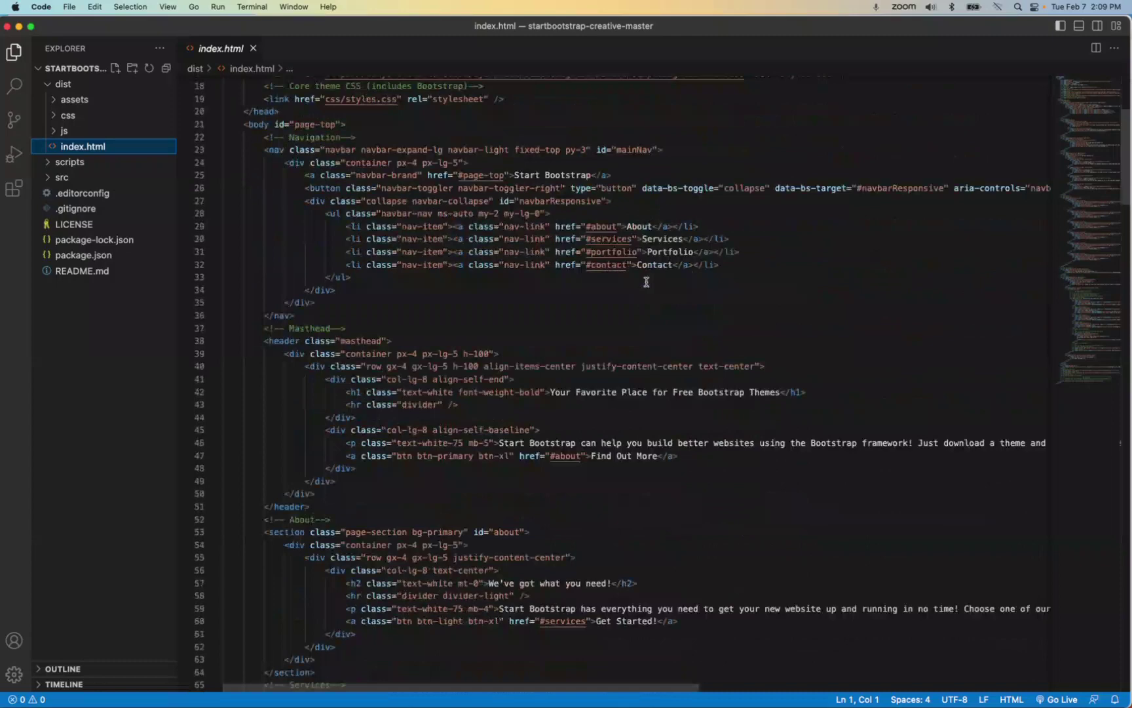
pyautogui.scroll(5, 647, 282)
pyautogui.scroll(1, 646, 282)
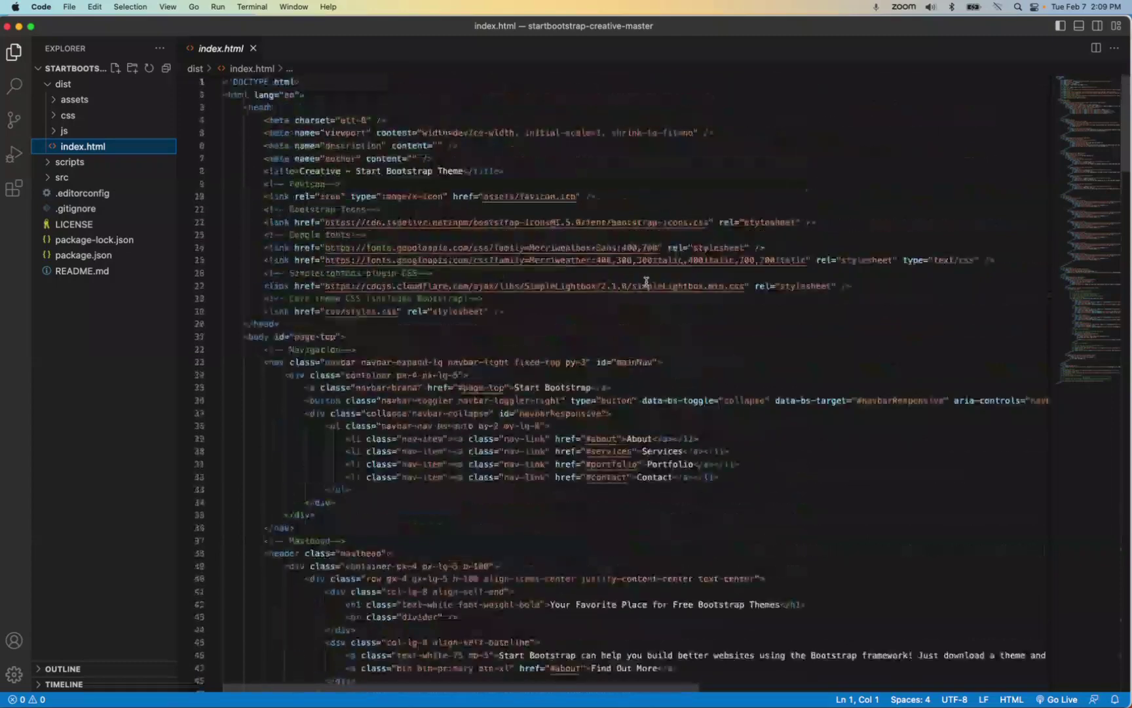
pyautogui.scroll(-1, 549, 260)
pyautogui.scroll(-10, 550, 260)
pyautogui.scroll(-20, 549, 260)
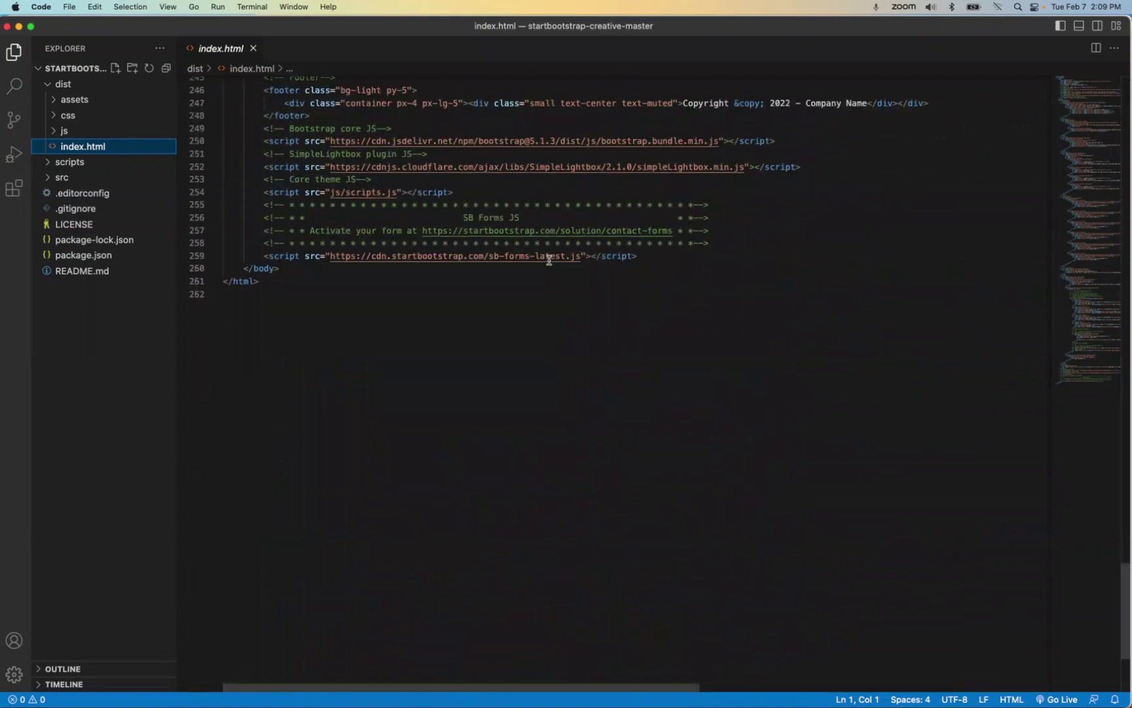
pyautogui.scroll(10, 549, 260)
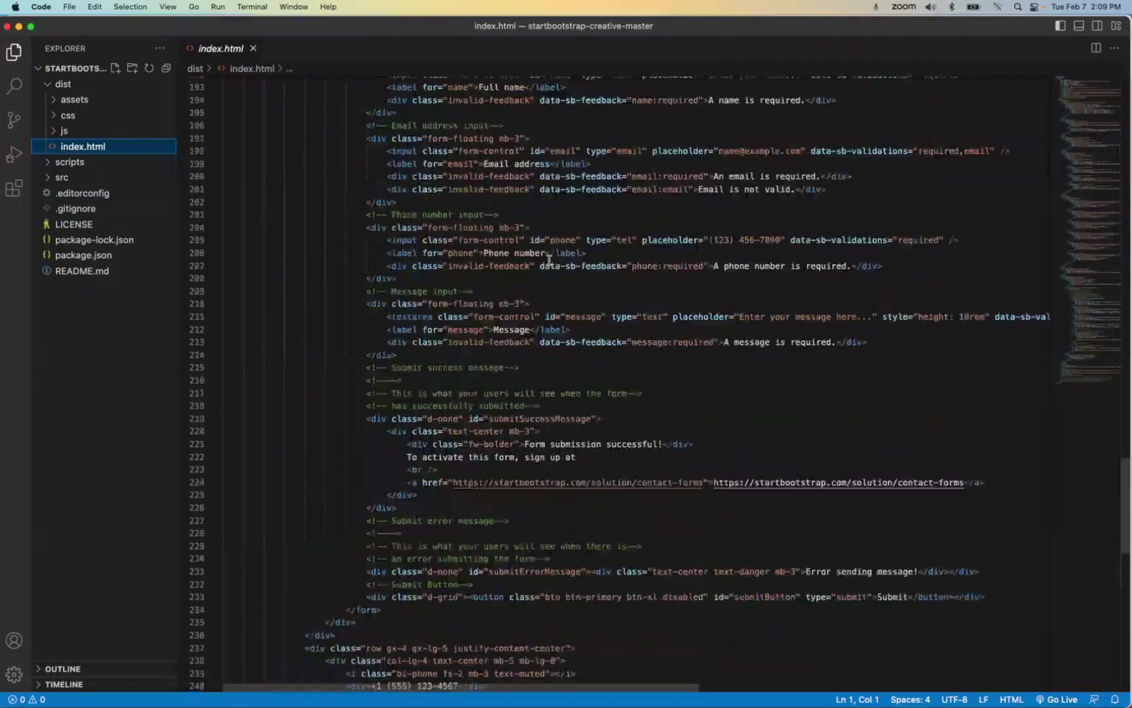
pyautogui.scroll(7, 549, 261)
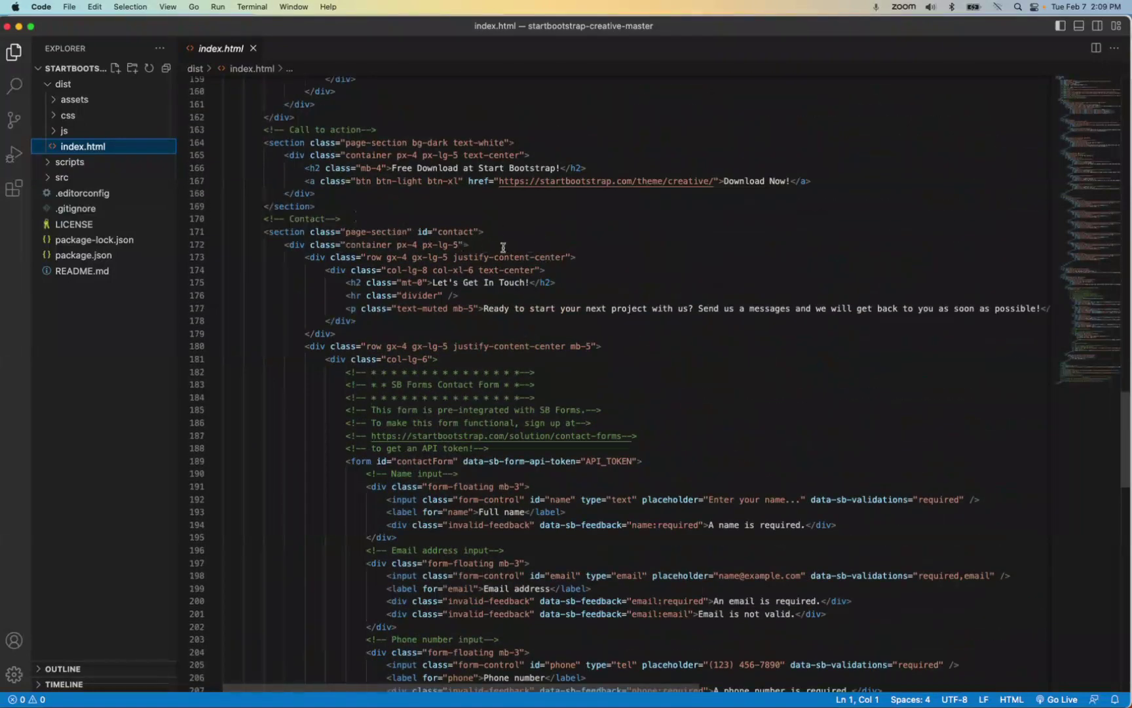
pyautogui.scroll(1, 522, 251)
pyautogui.scroll(2, 522, 251)
# - Select the contact section's container line, then switch to Chrome's iPortfolio preview
pyautogui.click(346, 351)
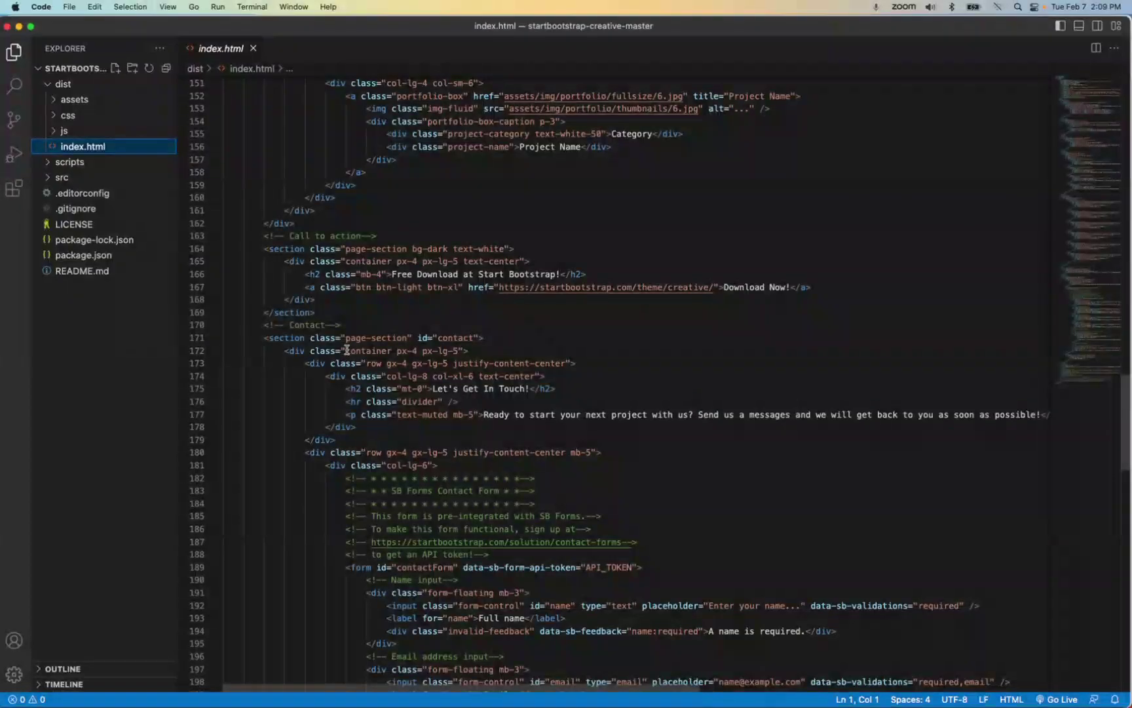
pyautogui.moveTo(346, 351); pyautogui.dragTo(453, 352)
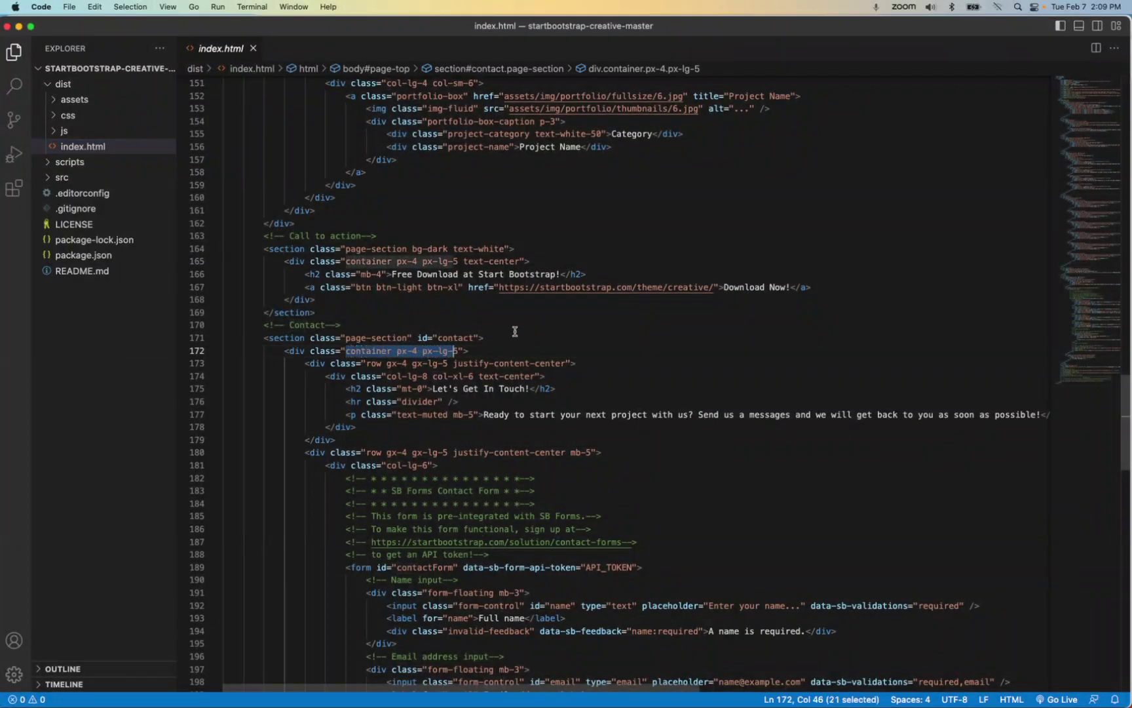
pyautogui.scroll(1, 721, 367)
pyautogui.scroll(9, 725, 371)
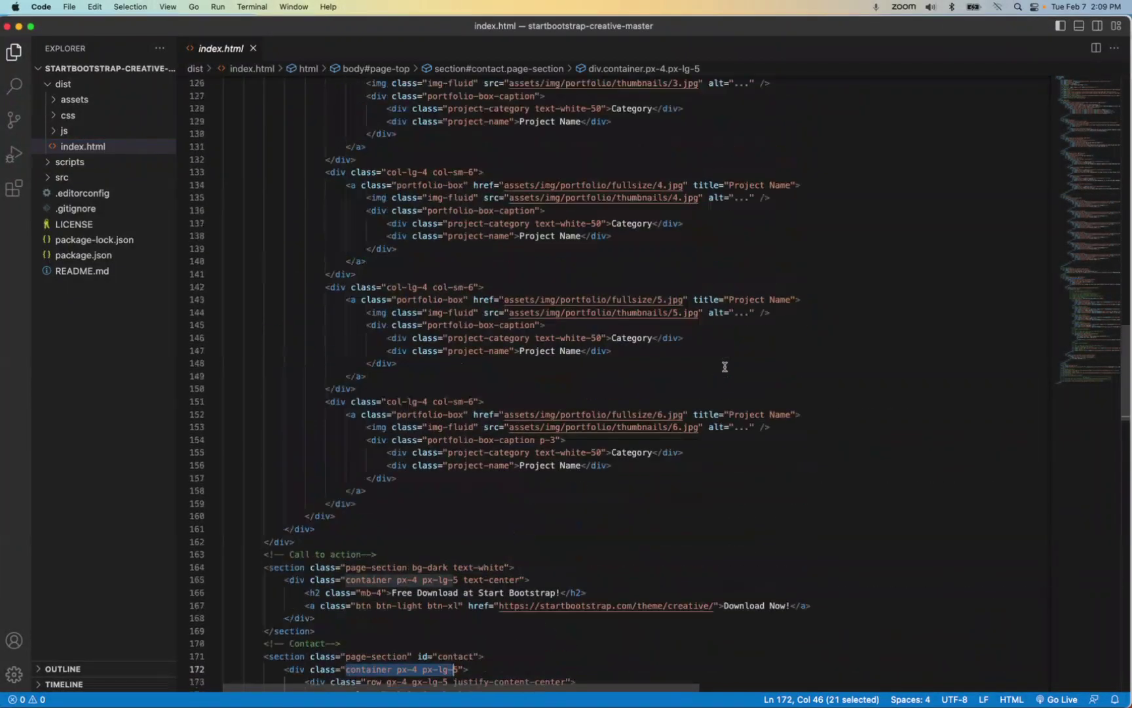
pyautogui.scroll(15, 725, 365)
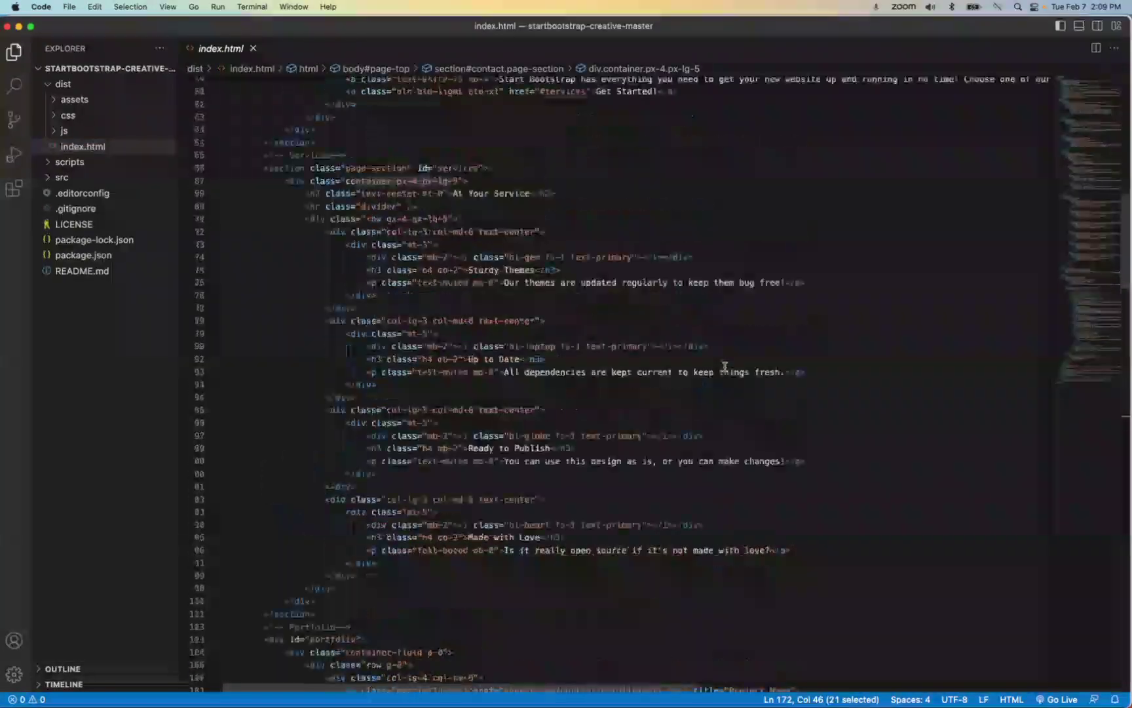
pyautogui.press('super+Tab')
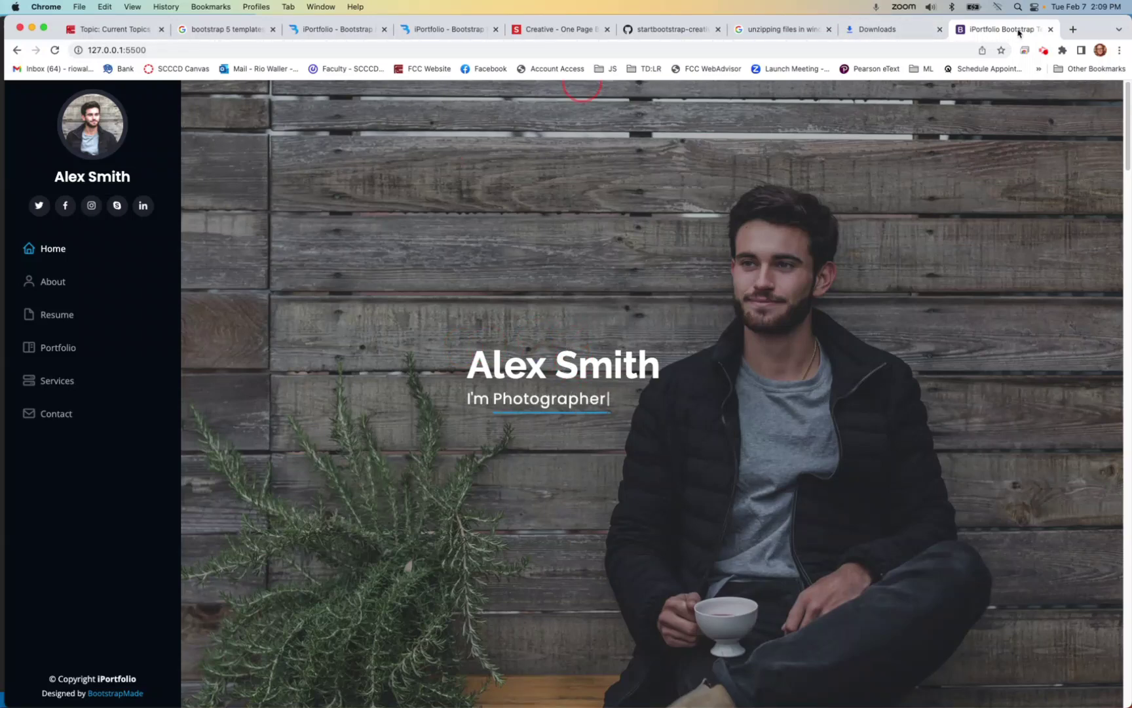
# - Close the localhost and Downloads tabs, select the BootstrapMade iPortfolio URL, and return to Canvas
pyautogui.click(1050, 29)
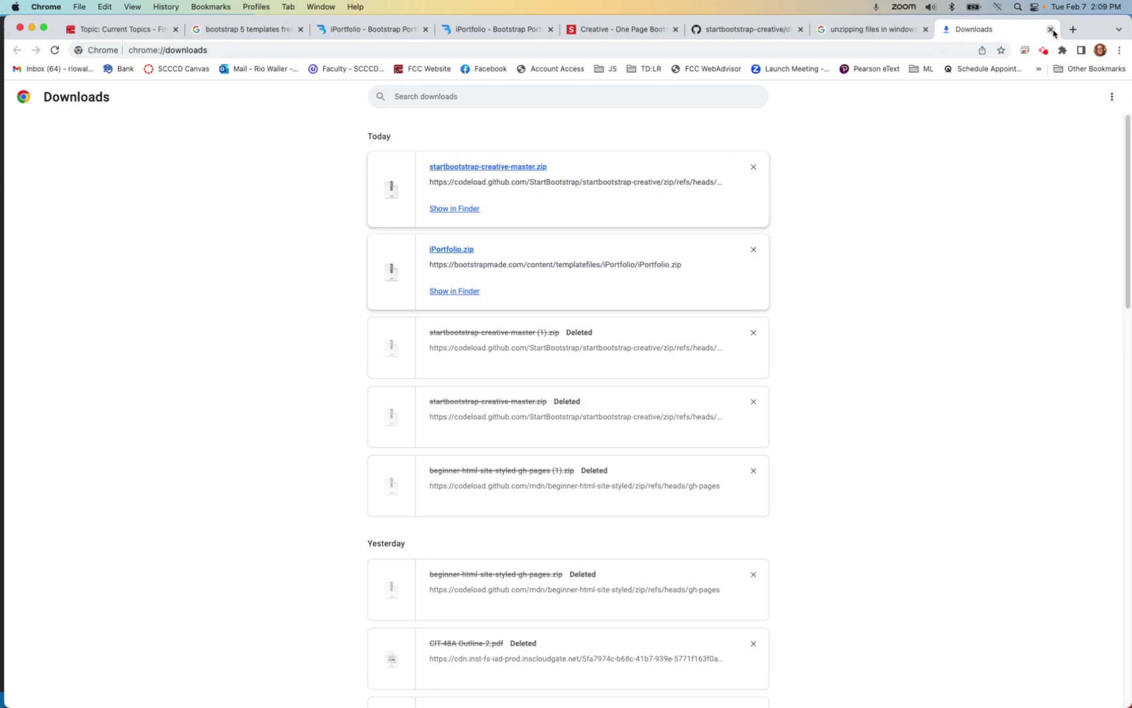
pyautogui.click(1050, 29)
pyautogui.click(158, 29)
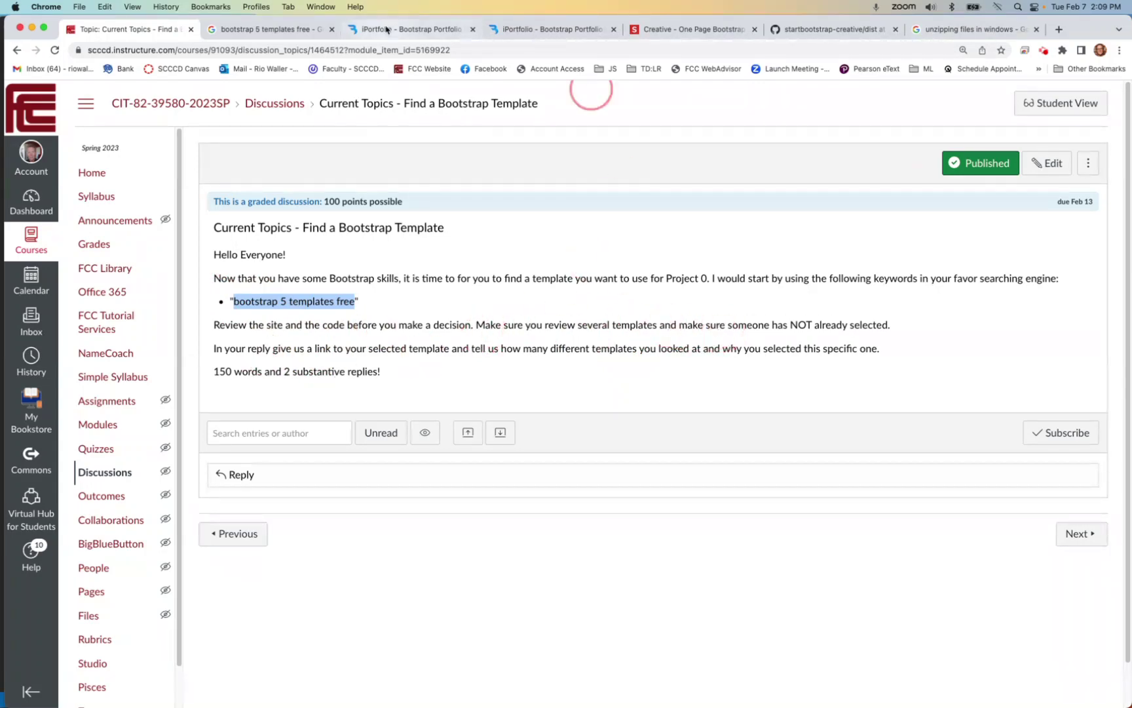
pyautogui.click(387, 29)
pyautogui.click(286, 49)
pyautogui.press('super+c')
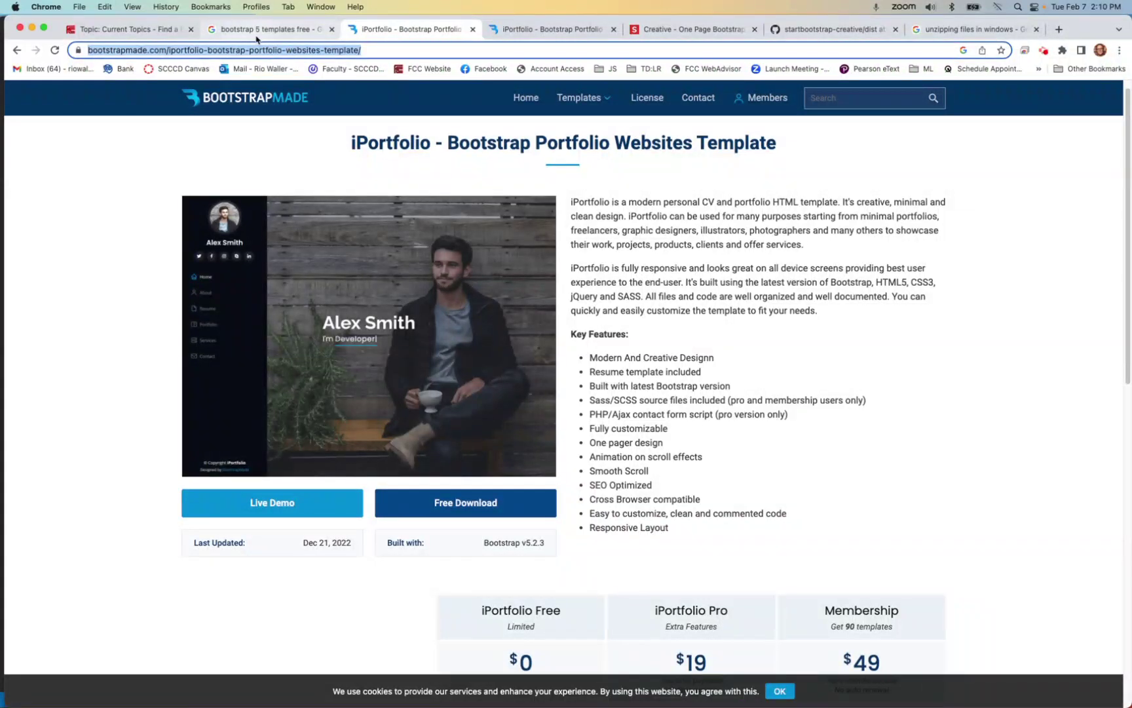
pyautogui.click(164, 29)
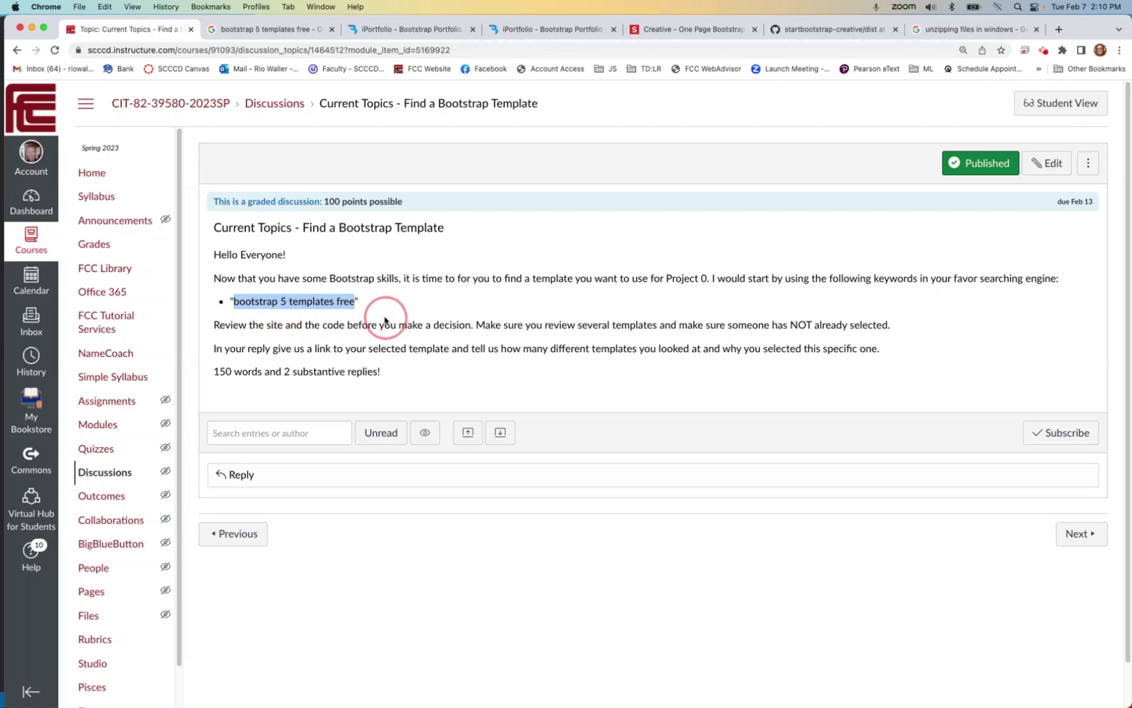
# - Write a reply with a 'Reserved for' note naming the student and the pasted iPortfolio link
pyautogui.click(384, 476)
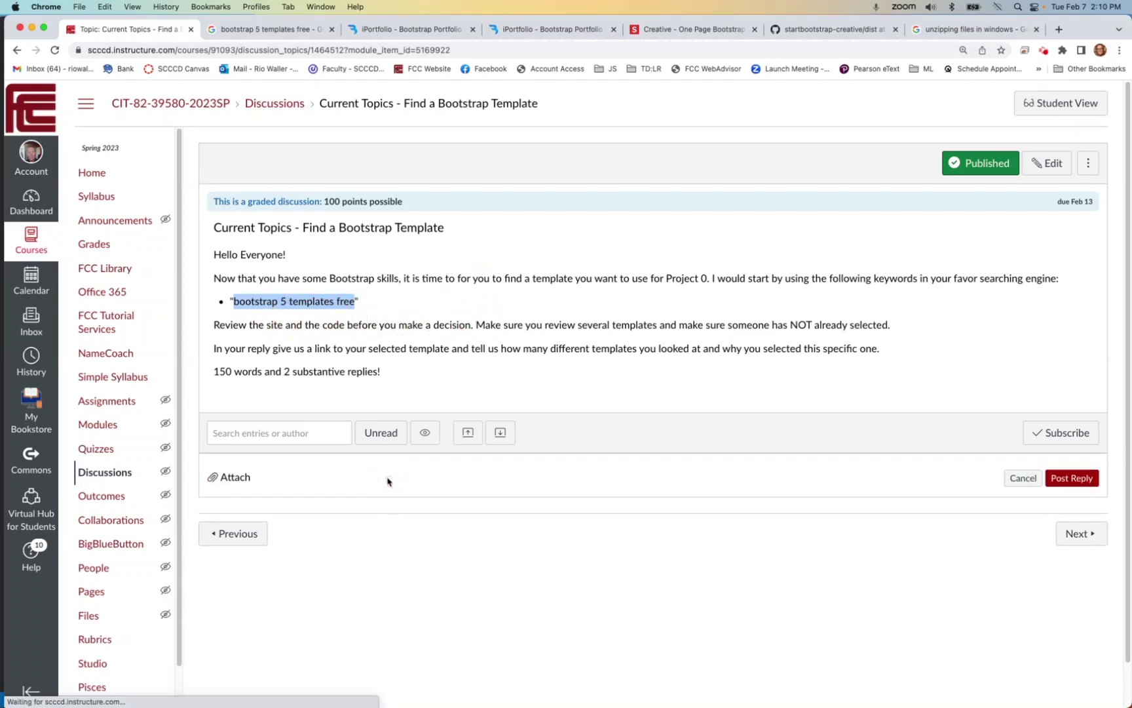
pyautogui.write('Re')
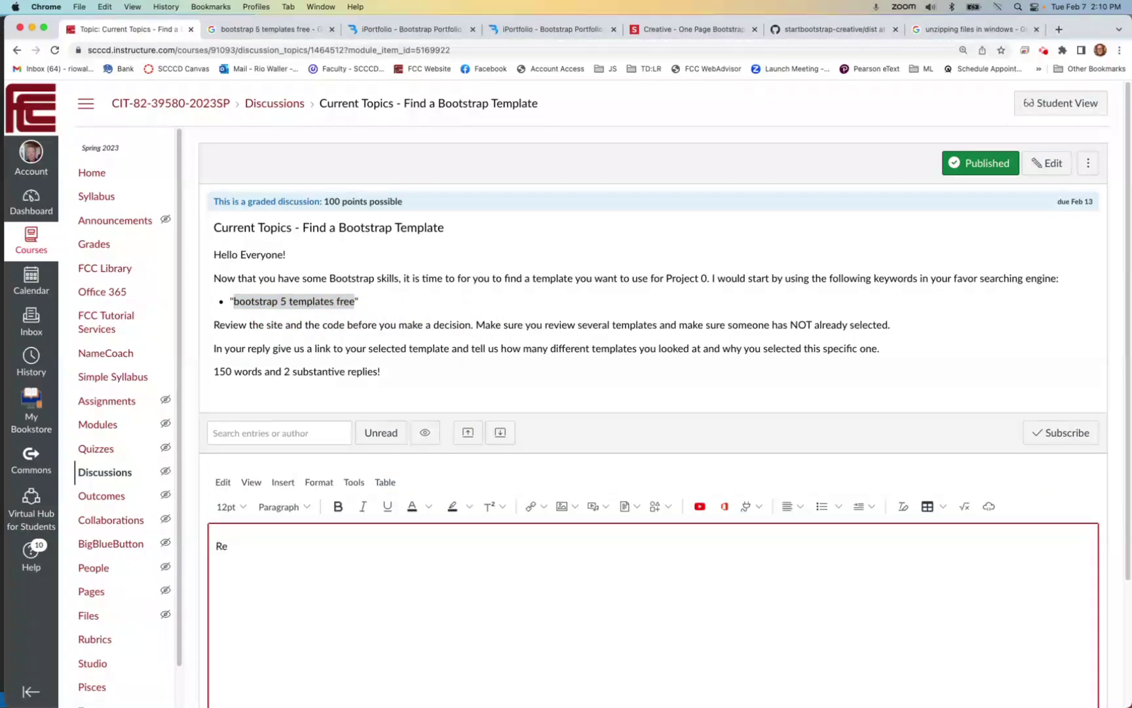
pyautogui.write('served for Rio')
pyautogui.press('super+v')
pyautogui.press('Return')
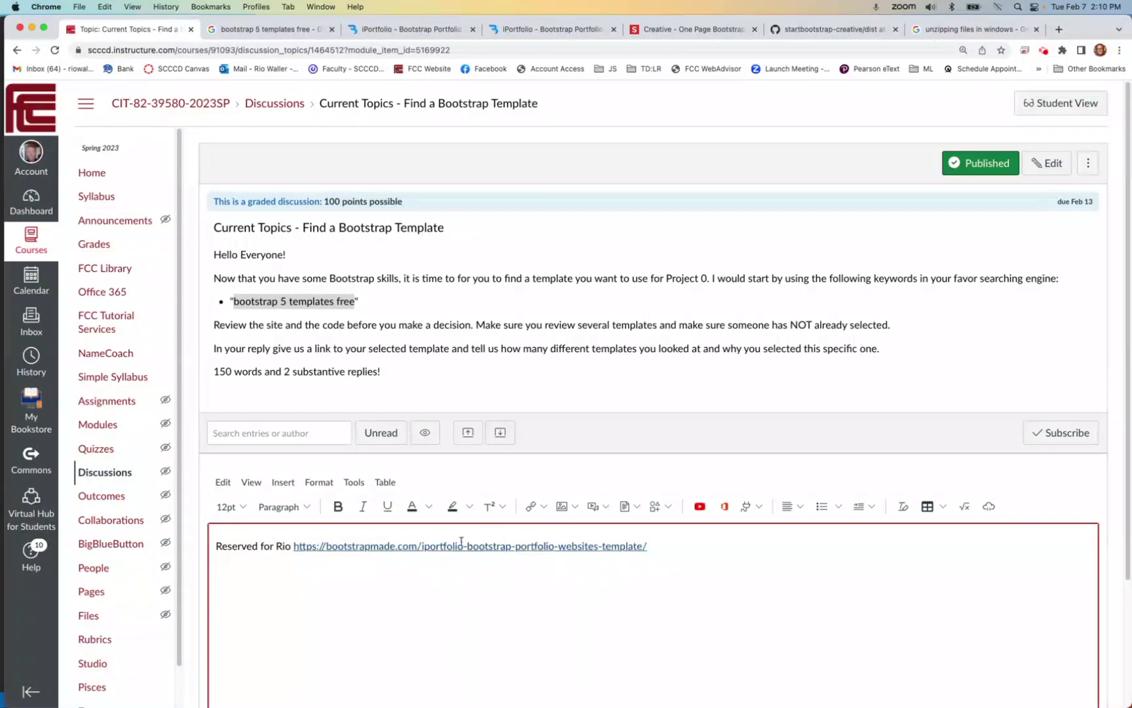
pyautogui.click(412, 348)
pyautogui.moveTo(546, 350); pyautogui.dragTo(552, 351)
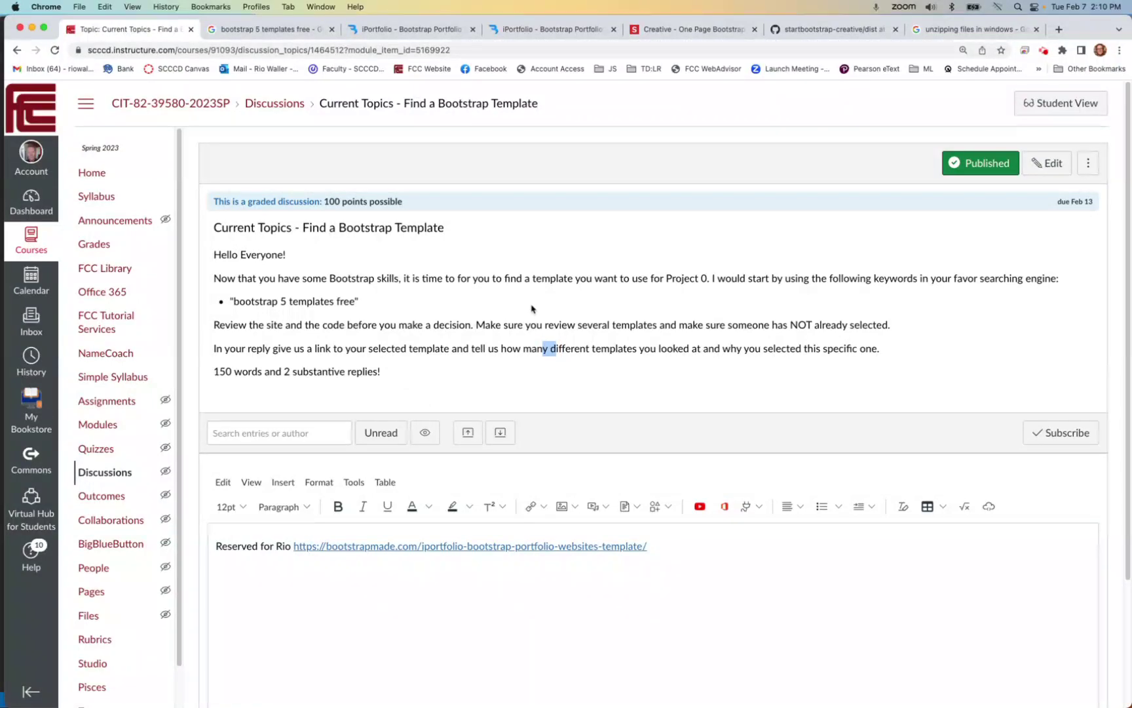
pyautogui.scroll(-2, 531, 308)
pyautogui.scroll(2, 531, 308)
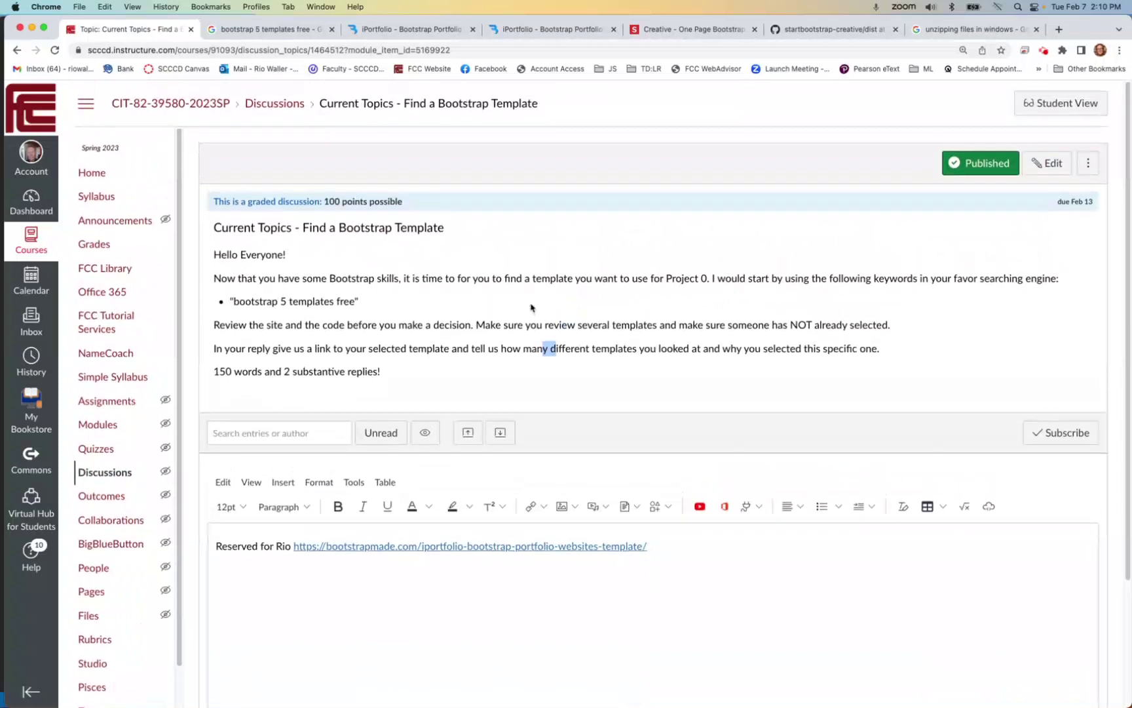